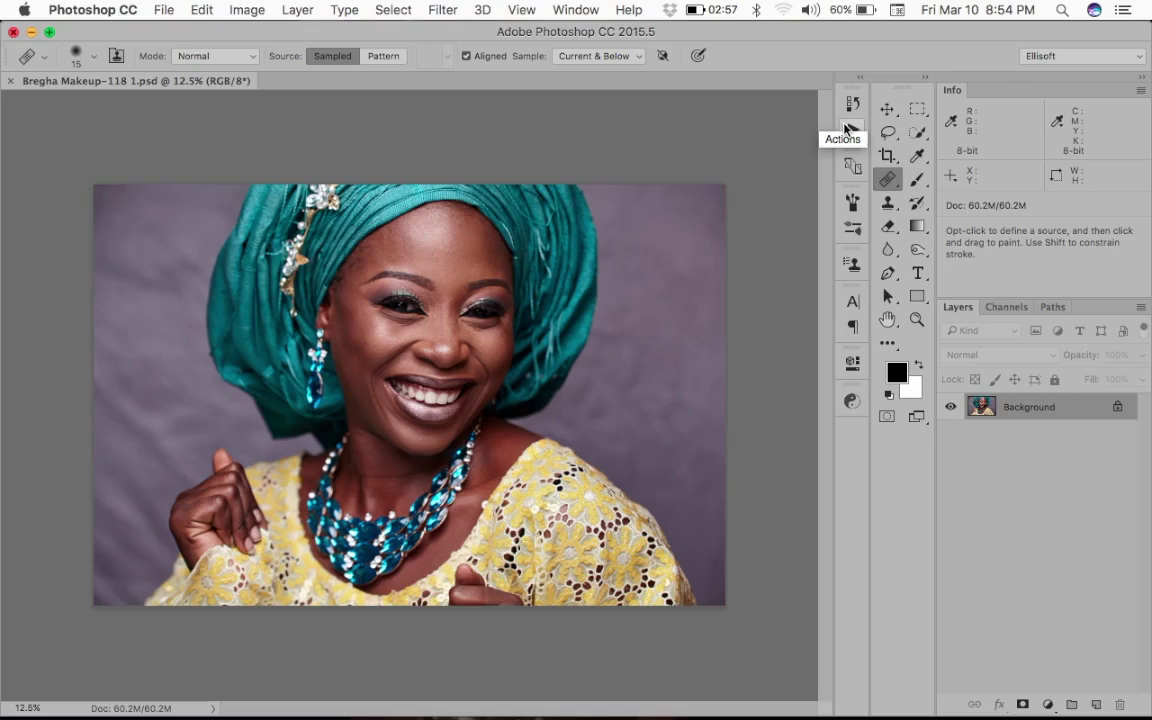
Run the saved Frequency Separation action on the portrait.
{"action": "left_click", "coordinate": [848, 127]}
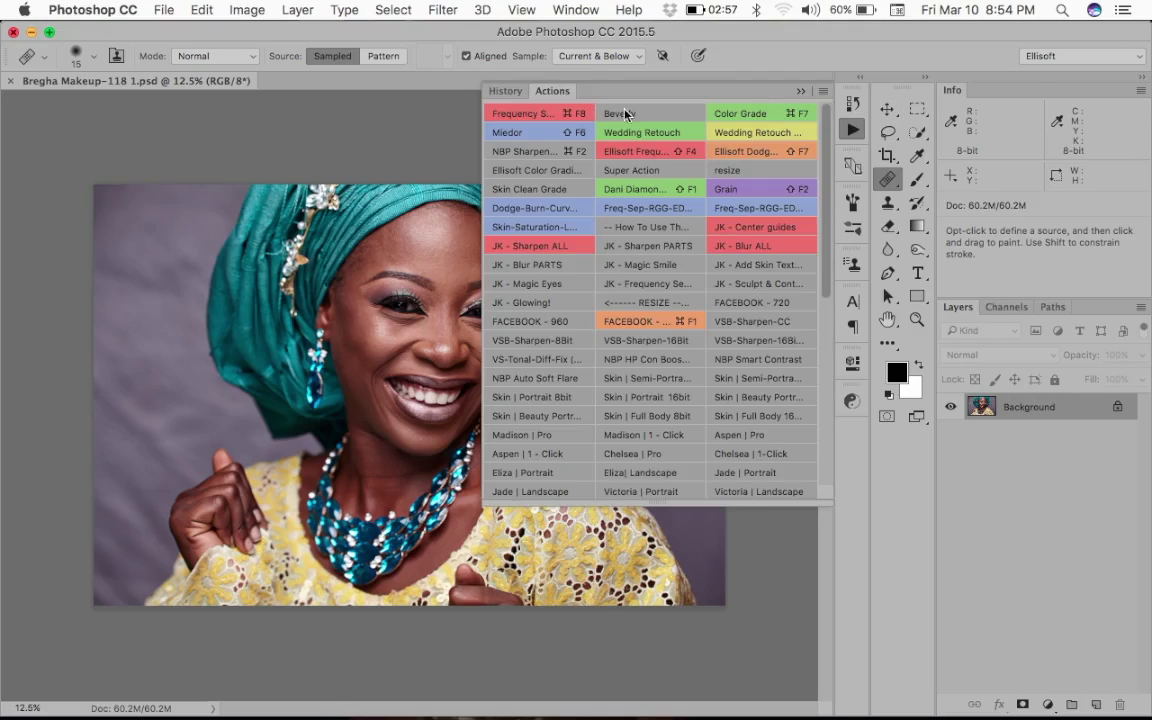
{"action": "left_click", "coordinate": [853, 133]}
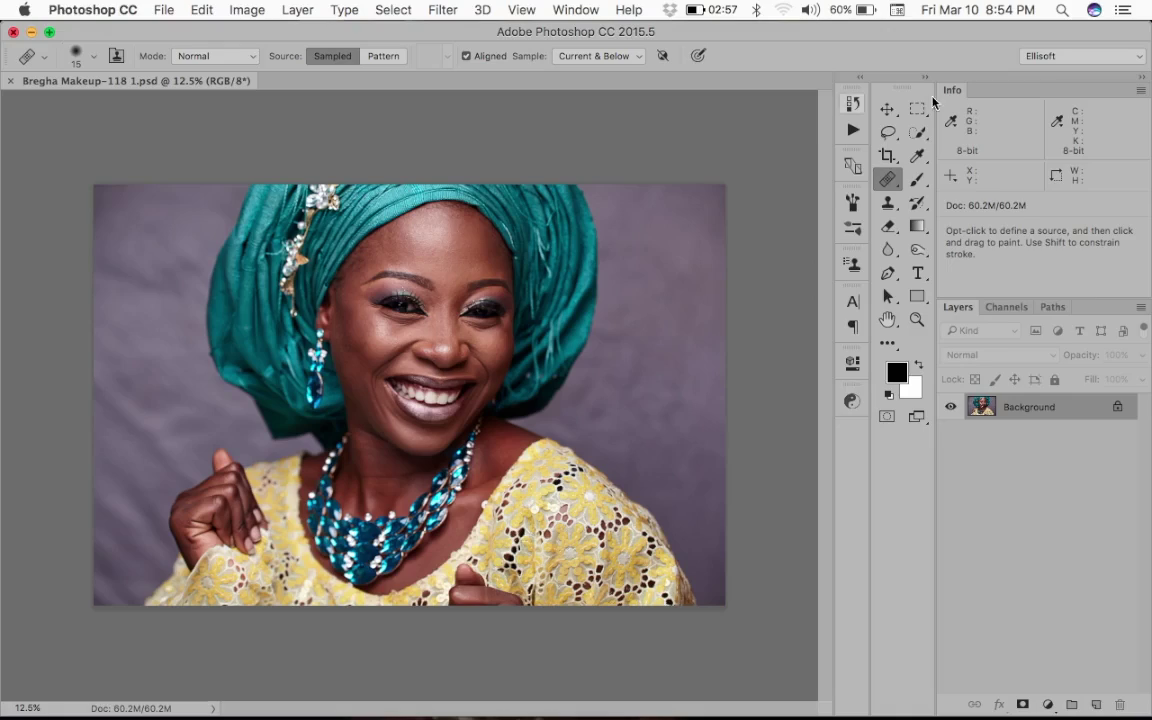
{"action": "left_click", "coordinate": [853, 130]}
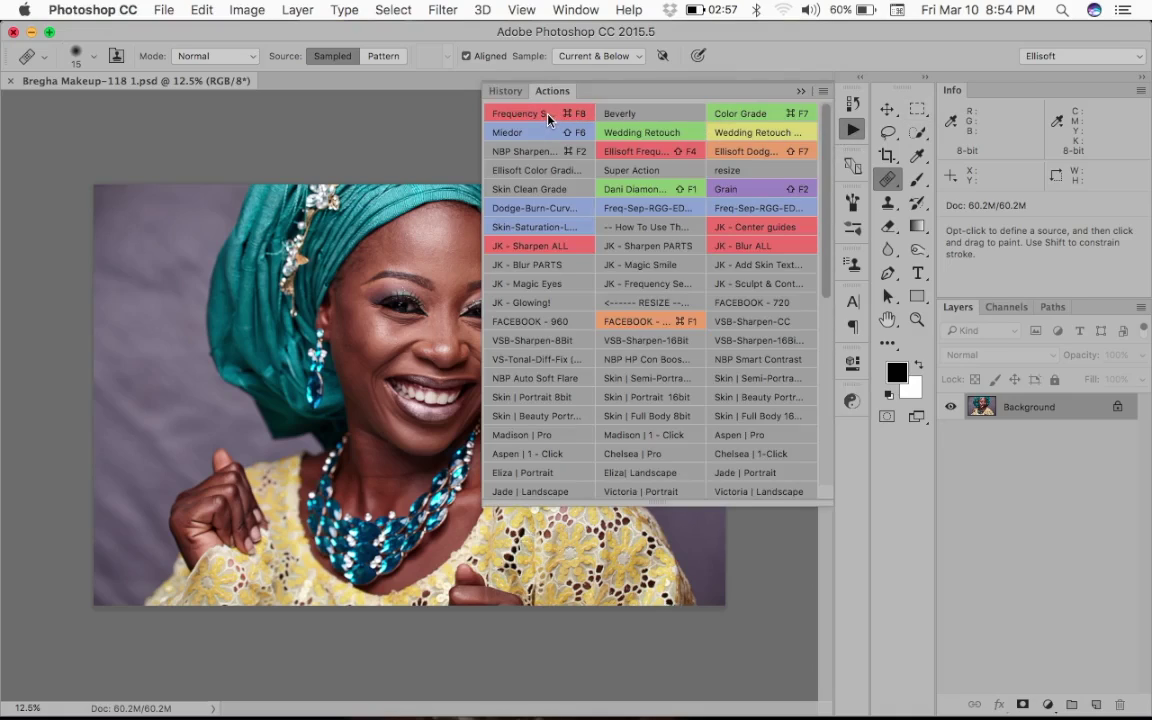
{"action": "left_click", "coordinate": [548, 115]}
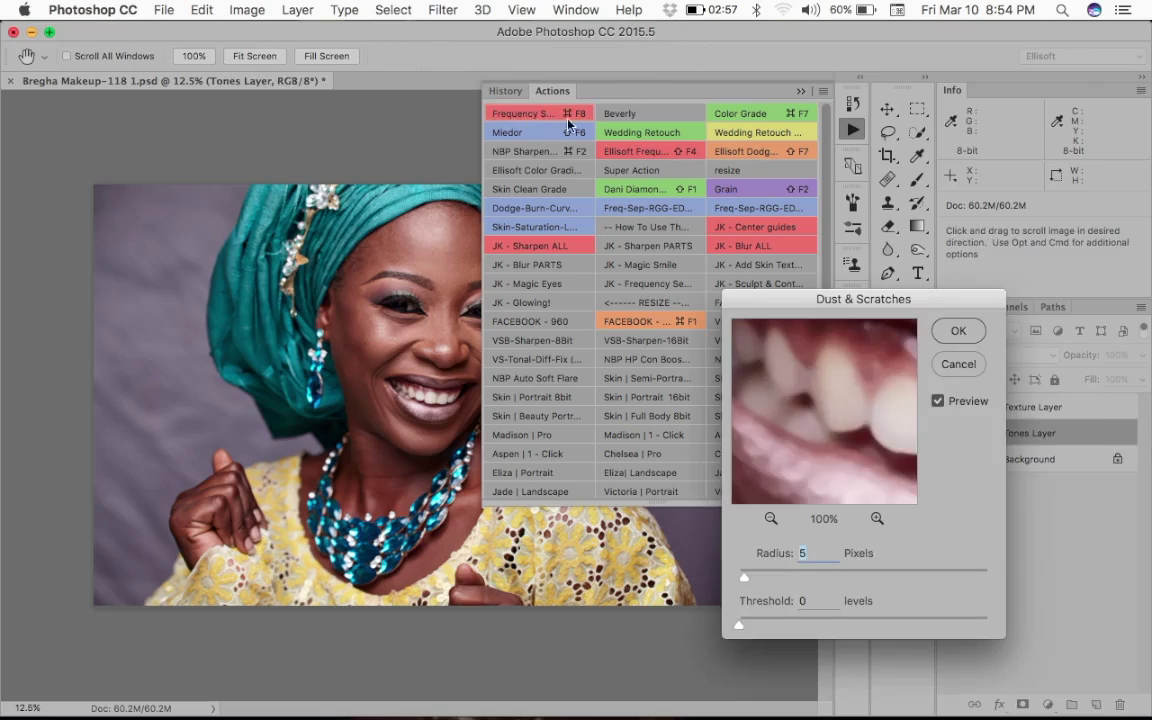
Set the Dust & Scratches radius to 15 pixels, checking the forehead skin in the preview, and apply it to the Tones Layer.
{"action": "left_click", "coordinate": [801, 91]}
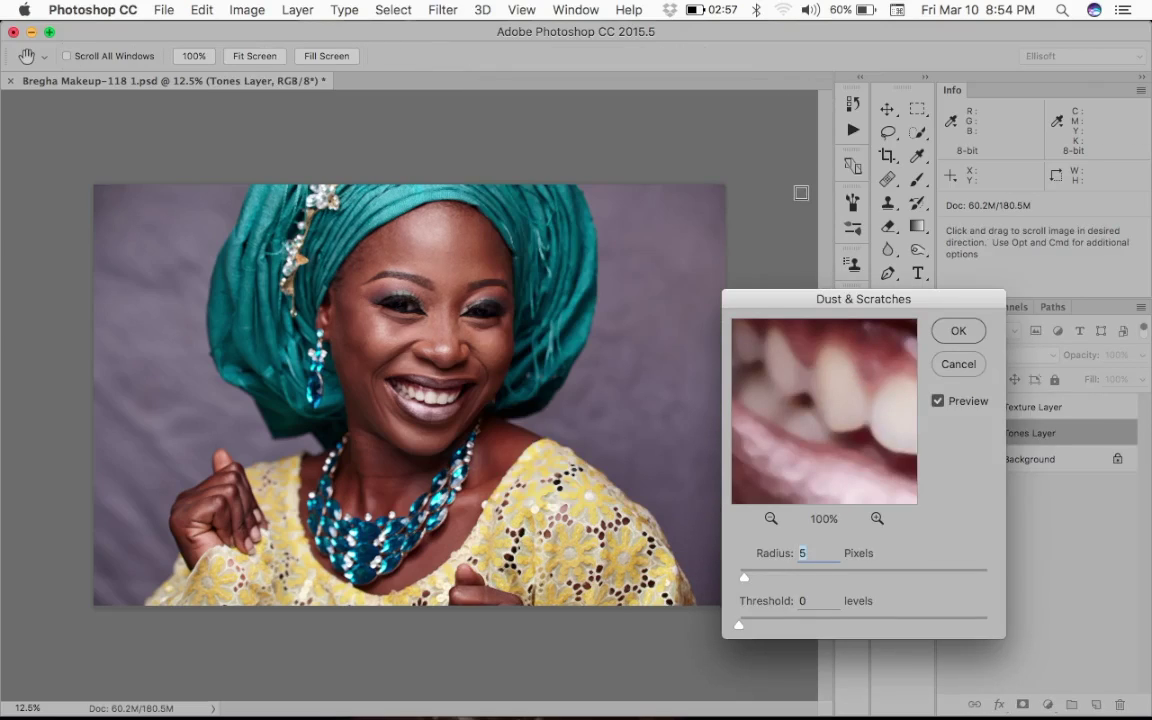
{"action": "left_click_drag", "start_coordinate": [849, 301], "coordinate": [735, 156]}
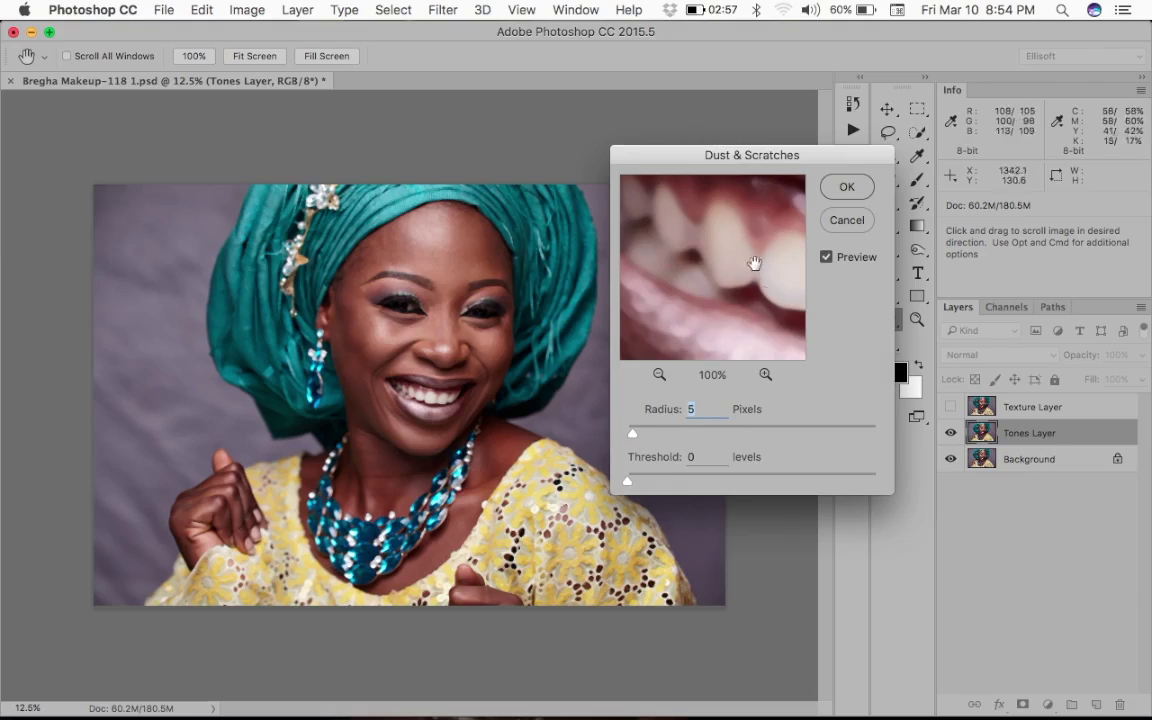
{"action": "left_click", "coordinate": [776, 209]}
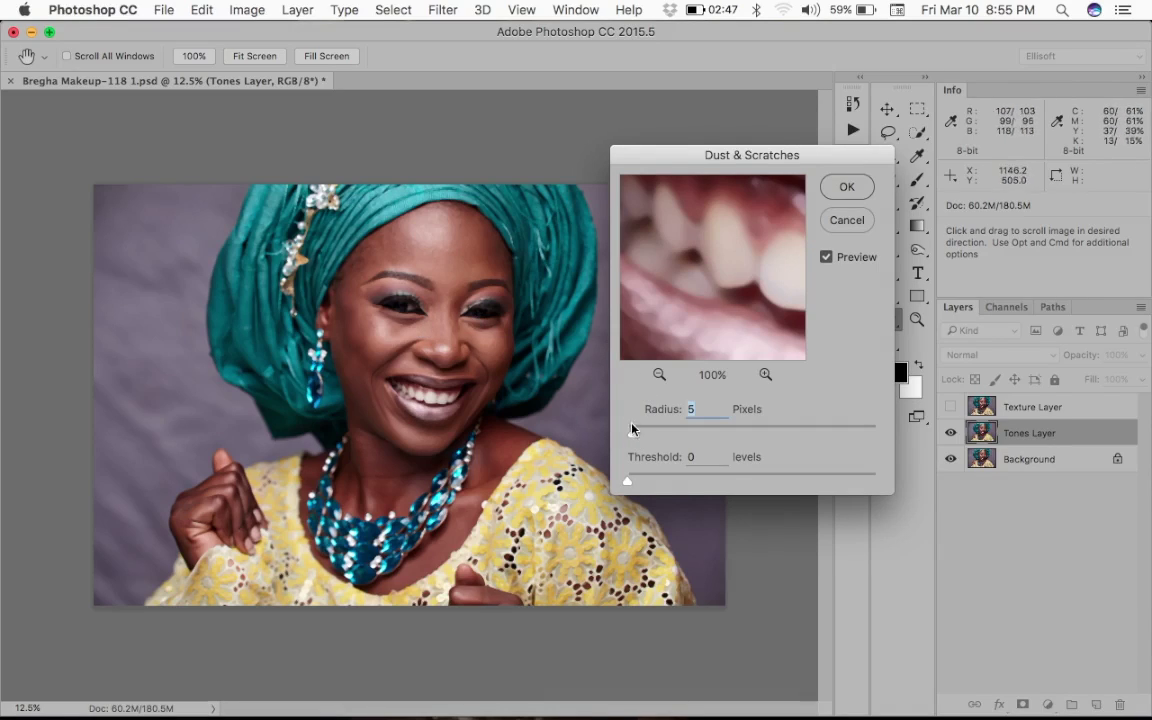
{"action": "left_click_drag", "start_coordinate": [631, 428], "coordinate": [647, 435]}
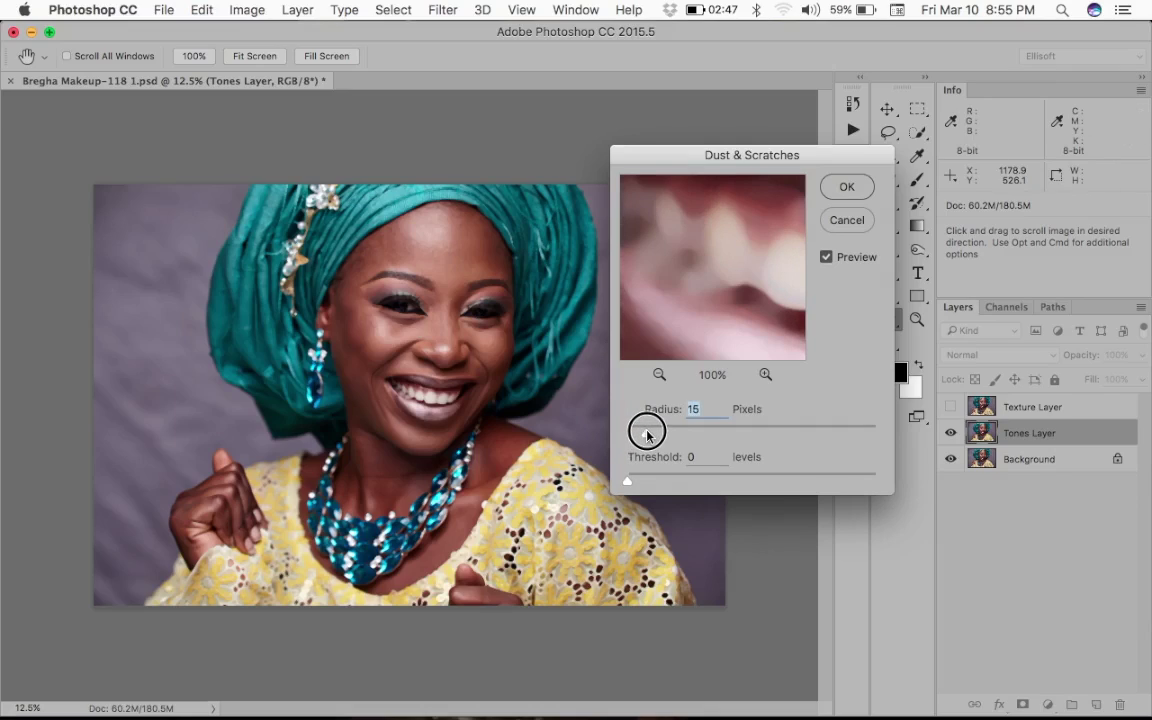
{"action": "left_click", "coordinate": [442, 260]}
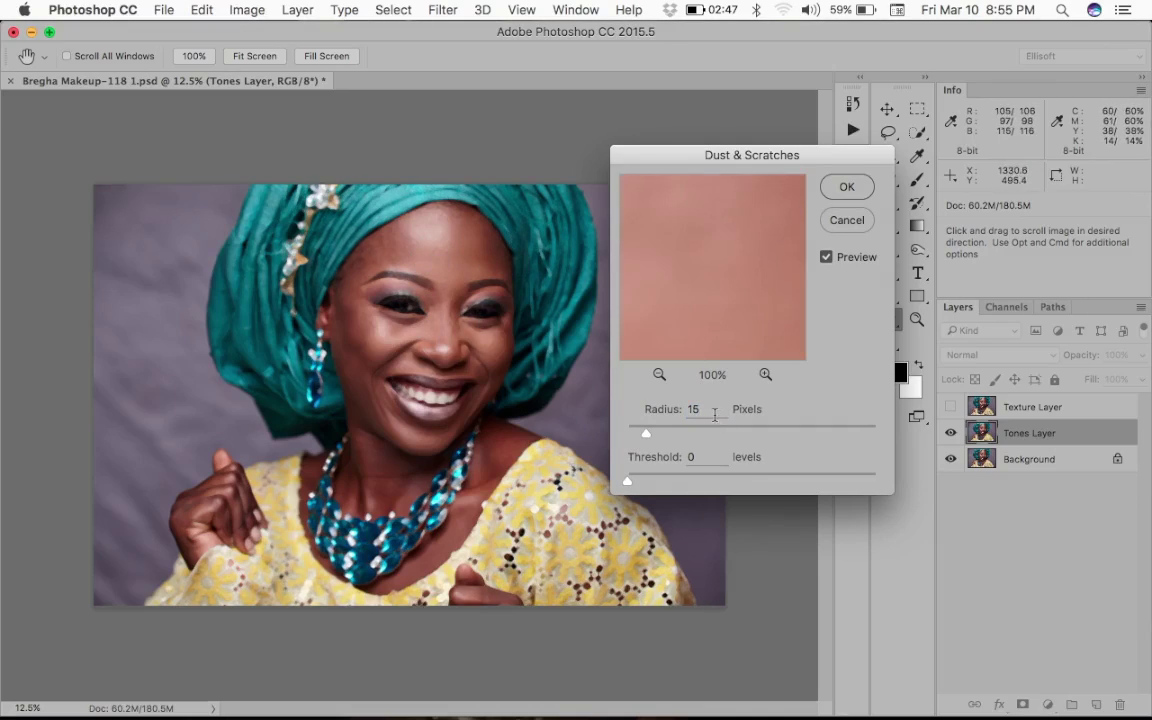
{"action": "left_click", "coordinate": [845, 190]}
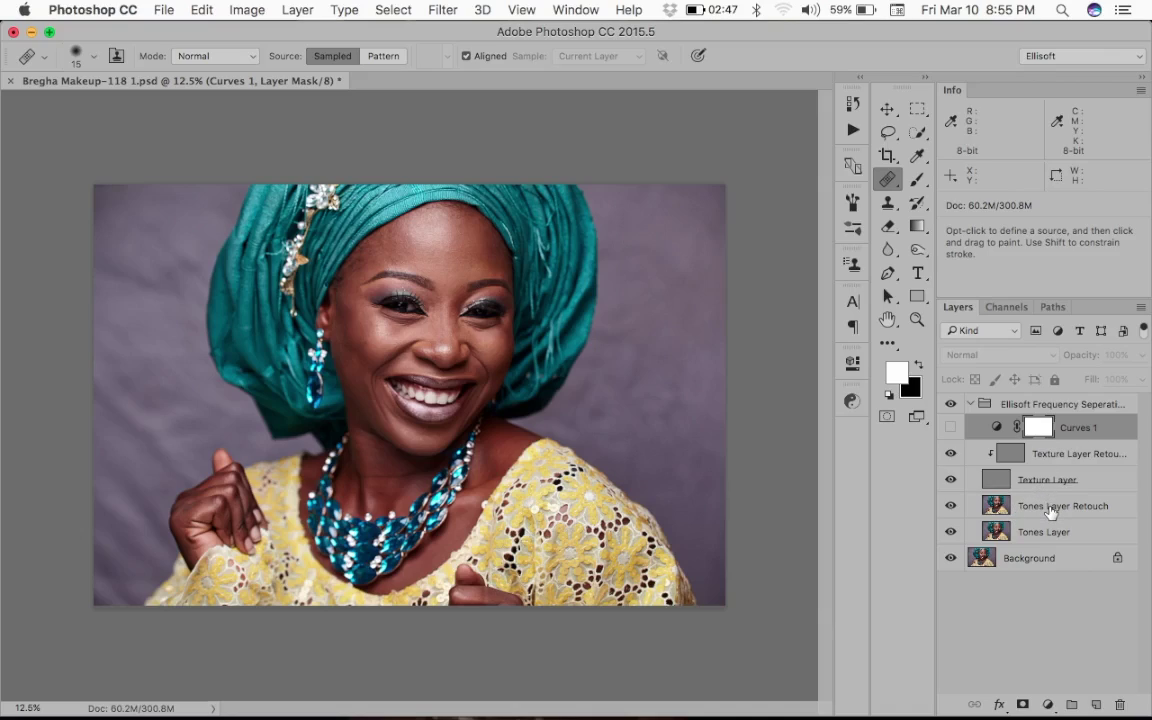
Make Tones Layer Retouch the active layer and set the Lasso tool's feather to 8 px.
{"action": "left_click", "coordinate": [1052, 508]}
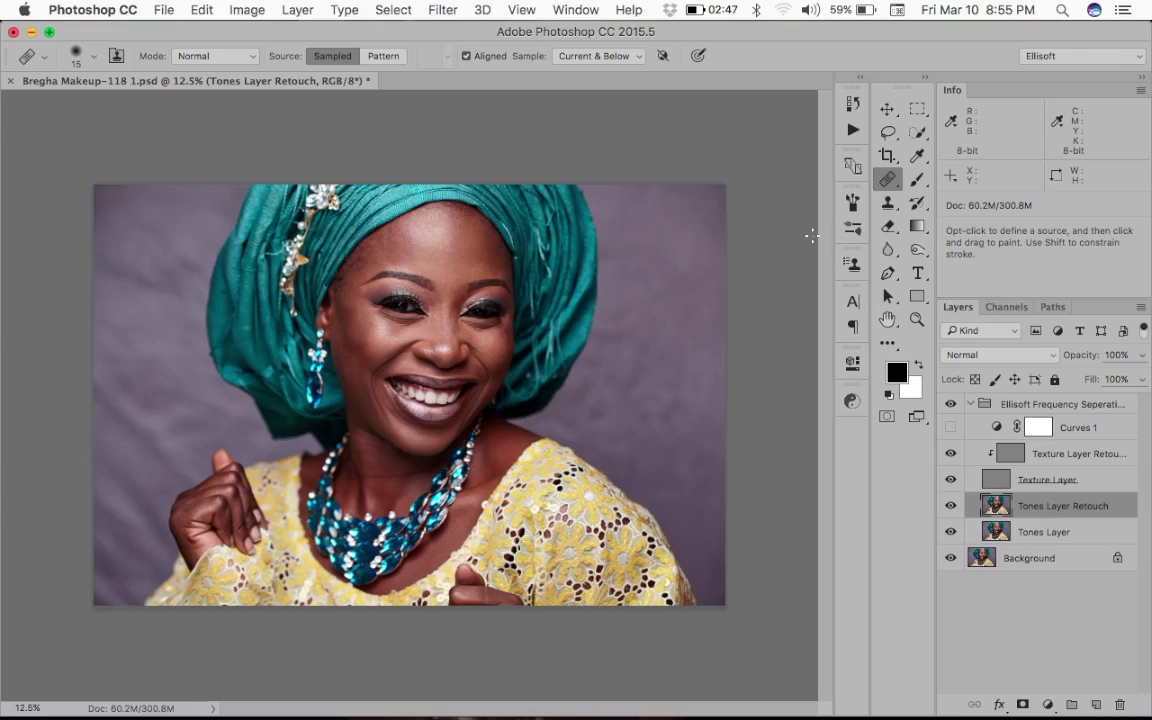
{"action": "left_click", "coordinate": [892, 133]}
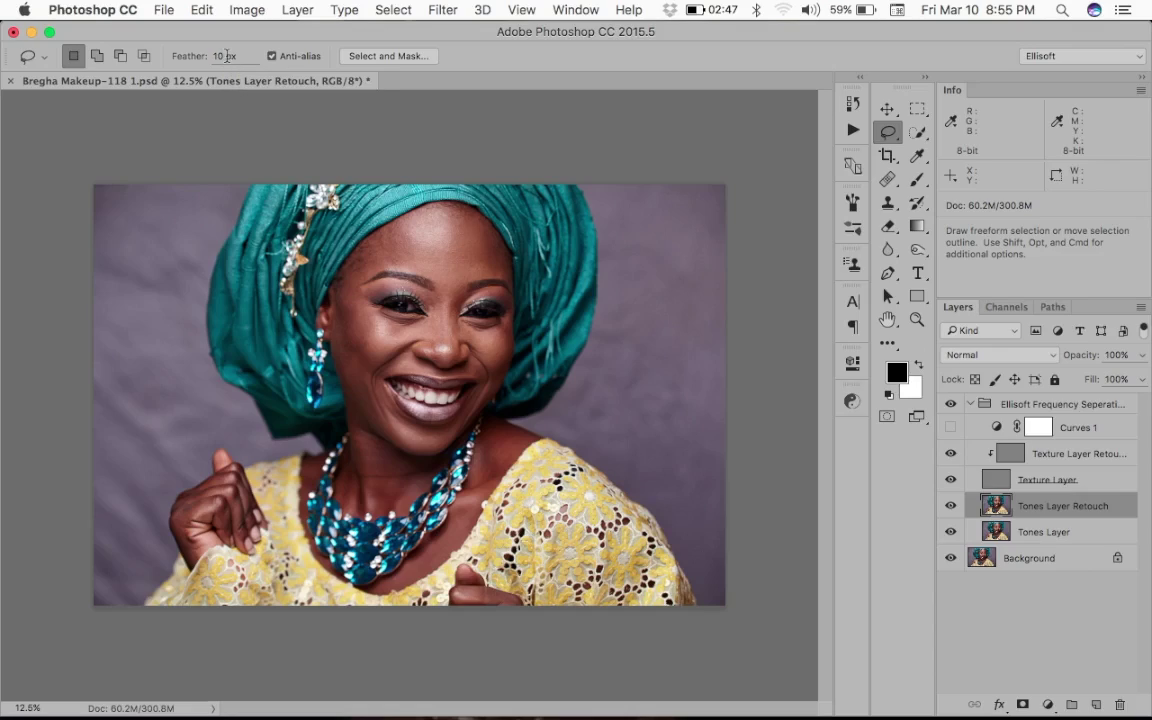
{"action": "left_click", "coordinate": [203, 55]}
{"action": "type", "text": "8px"}
{"action": "key", "text": "Return"}
Lasso the forehead patch above the eyebrow on the earring side, apply a 15-pixel Gaussian Blur, and deselect it.
{"action": "key", "text": "super+plus"}
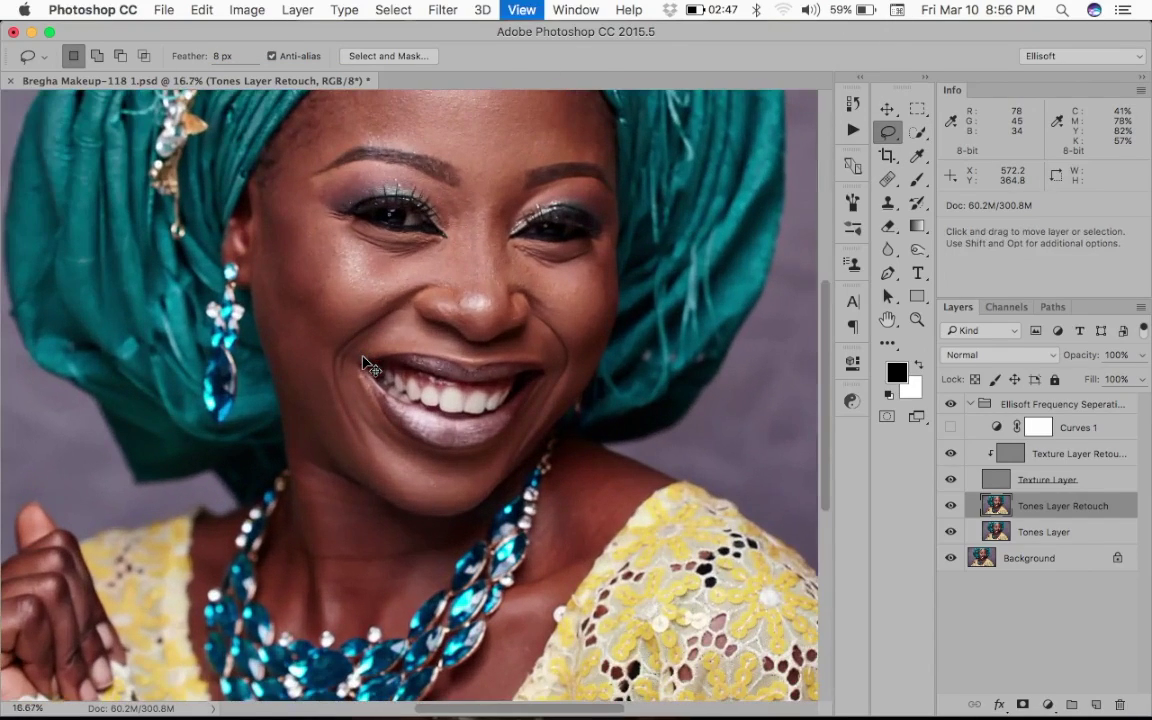
{"action": "key", "text": "space"}
{"action": "mouse_move", "coordinate": [406, 163]}
{"action": "left_mouse_down"}
{"action": "mouse_move", "coordinate": [370, 261]}
{"action": "mouse_move", "coordinate": [373, 252]}
{"action": "mouse_move", "coordinate": [300, 243]}
{"action": "mouse_move", "coordinate": [295, 214]}
{"action": "mouse_move", "coordinate": [343, 157]}
{"action": "mouse_move", "coordinate": [376, 148]}
{"action": "mouse_move", "coordinate": [398, 180]}
{"action": "mouse_move", "coordinate": [376, 255]}
{"action": "left_mouse_up"}
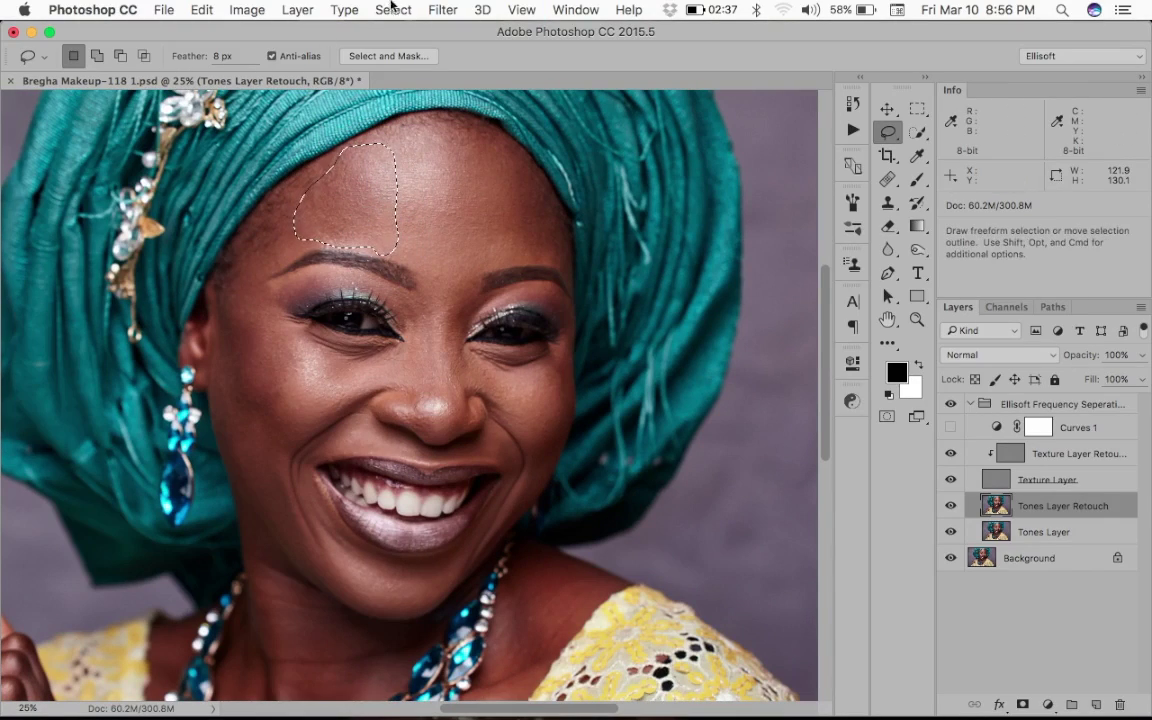
{"action": "left_click", "coordinate": [443, 9]}
{"action": "mouse_move", "coordinate": [625, 222]}
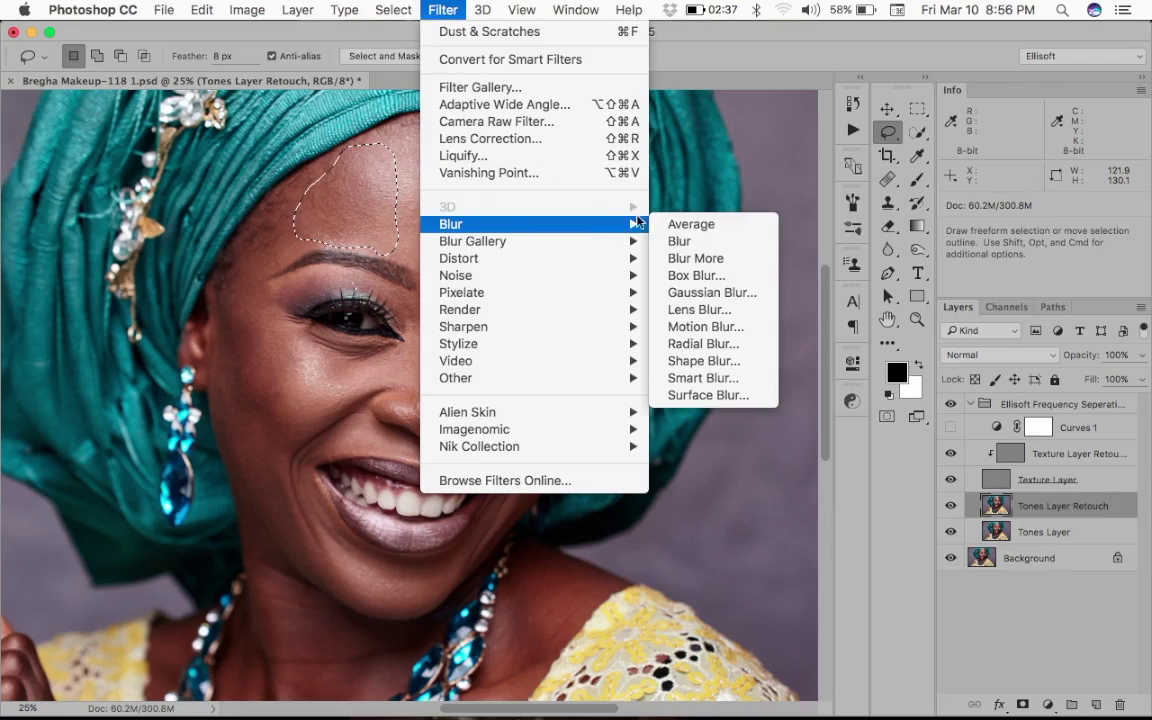
{"action": "left_click", "coordinate": [676, 292]}
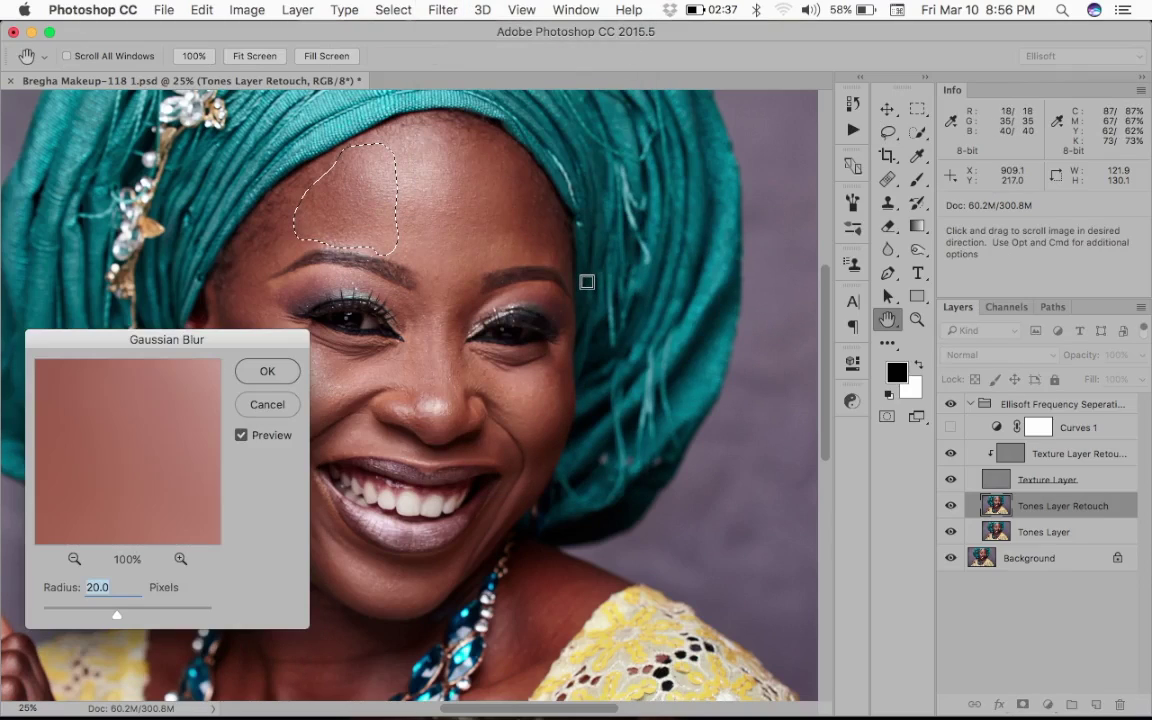
{"action": "type", "text": "15"}
{"action": "left_click", "coordinate": [292, 370]}
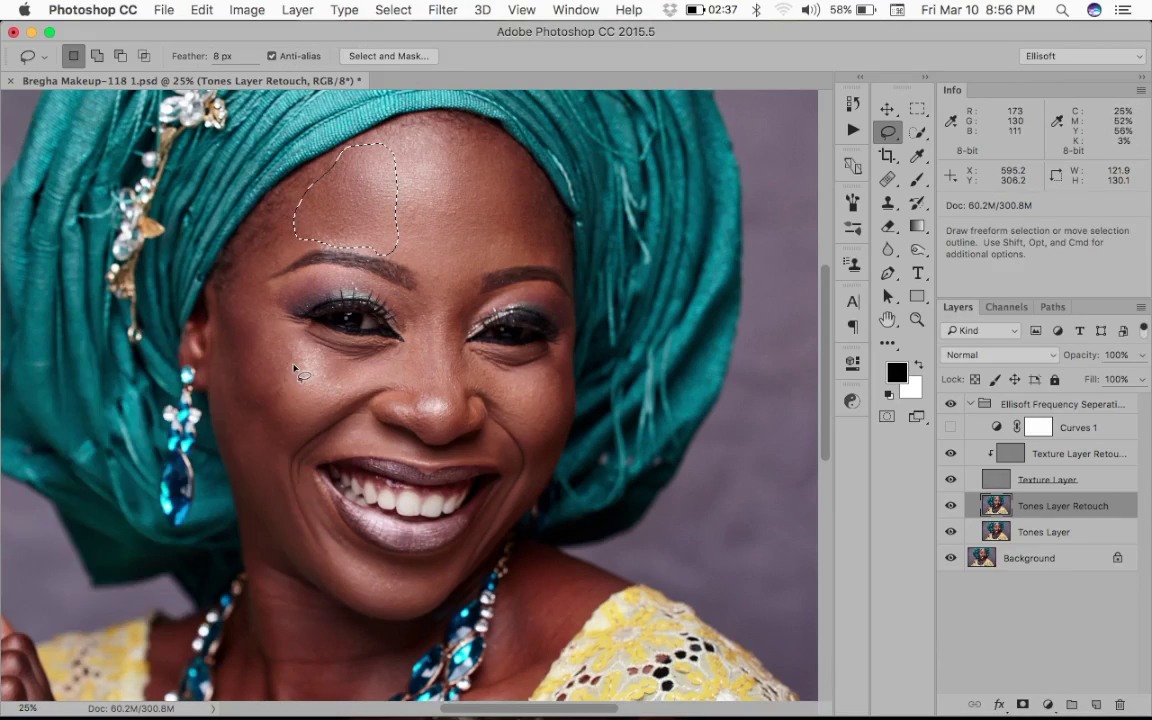
{"action": "left_click", "coordinate": [500, 268]}
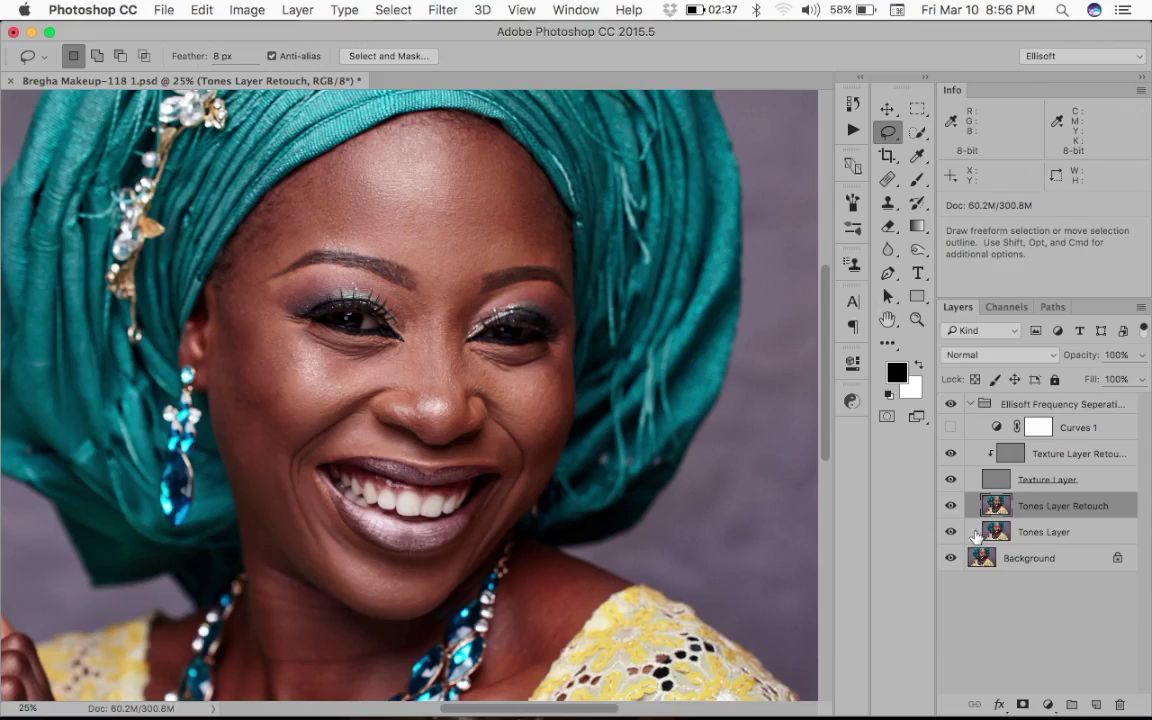
Compare the face with Tones Layer Retouch hidden and shown.
{"action": "left_click", "coordinate": [951, 509]}
{"action": "left_click", "coordinate": [951, 509]}
{"action": "left_click", "coordinate": [951, 509]}
{"action": "left_click", "coordinate": [951, 509]}
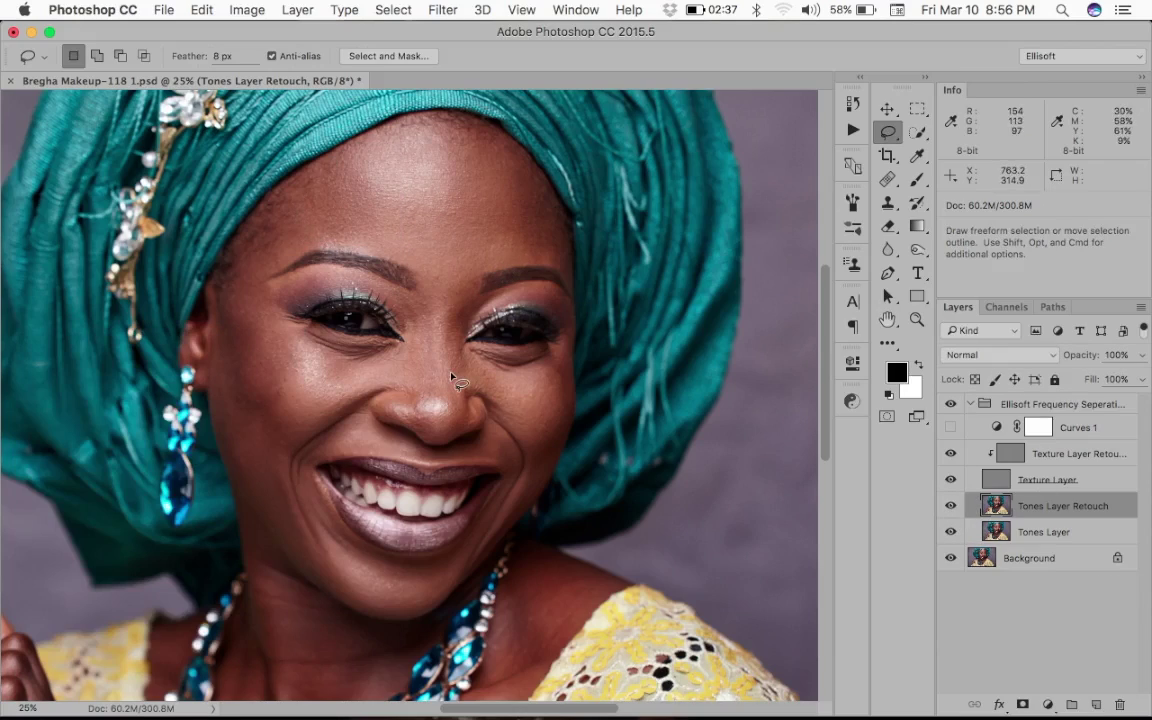
Lasso a larger forehead patch above the same eyebrow and reapply the last Gaussian Blur to it.
{"action": "mouse_move", "coordinate": [340, 243]}
{"action": "left_mouse_down"}
{"action": "mouse_move", "coordinate": [324, 188]}
{"action": "mouse_move", "coordinate": [368, 145]}
{"action": "mouse_move", "coordinate": [395, 141]}
{"action": "mouse_move", "coordinate": [430, 219]}
{"action": "mouse_move", "coordinate": [430, 255]}
{"action": "mouse_move", "coordinate": [383, 257]}
{"action": "left_mouse_up"}
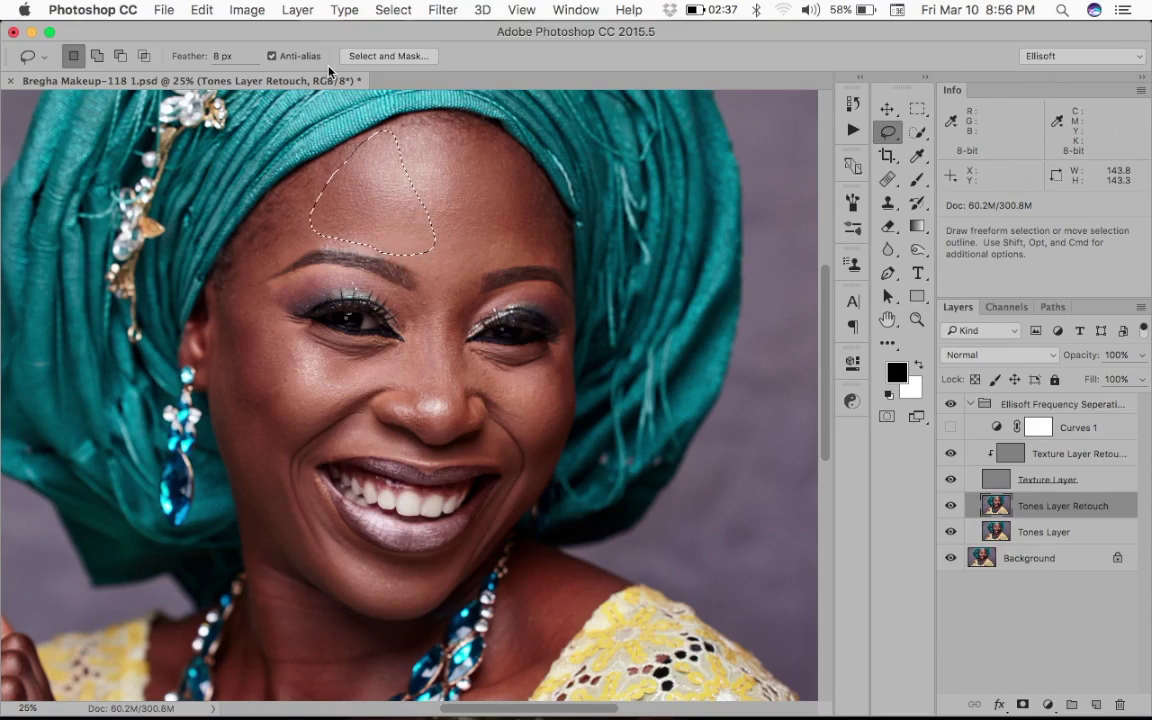
{"action": "left_click", "coordinate": [450, 9]}
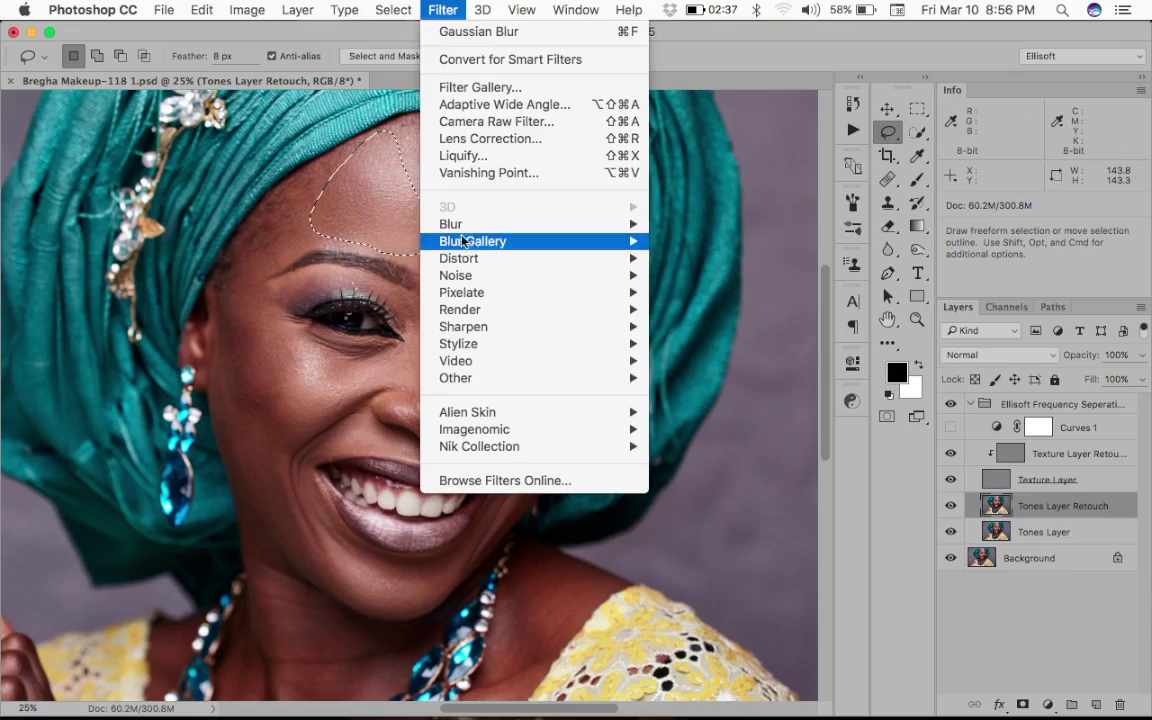
{"action": "mouse_move", "coordinate": [600, 224]}
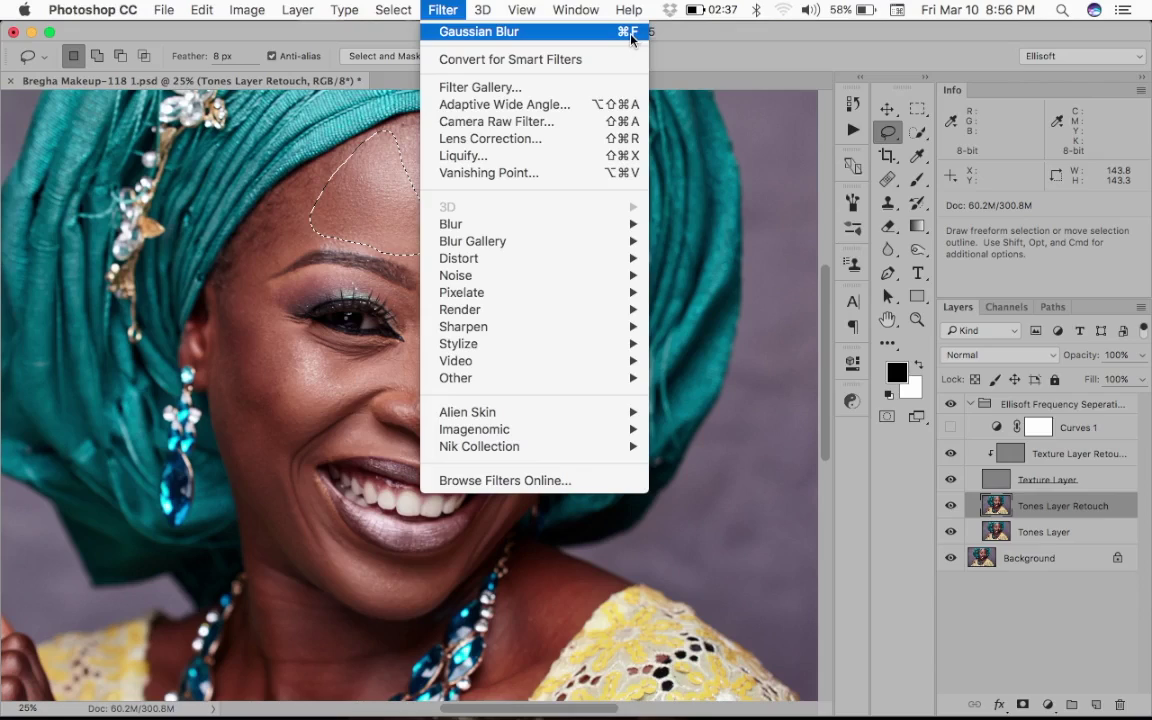
{"action": "left_click", "coordinate": [734, 60]}
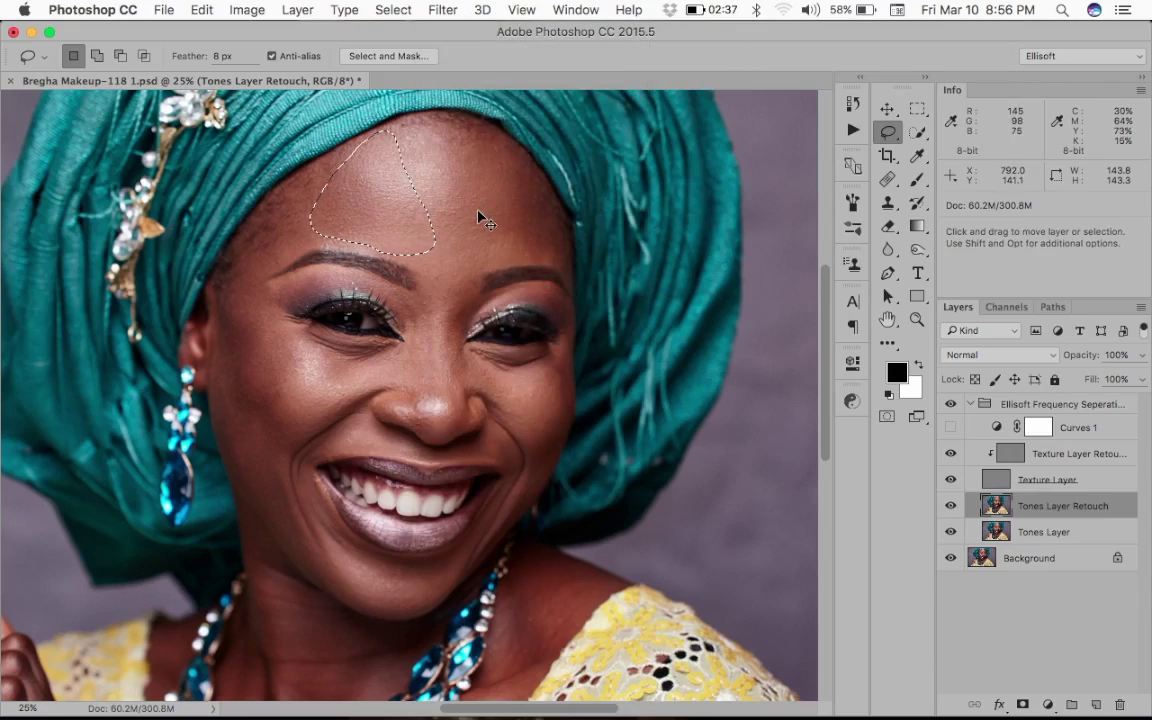
Smooth the rest of the forehead and the temple by lassoing patches and repeating the Gaussian Blur on each.
{"action": "mouse_move", "coordinate": [498, 262]}
{"action": "left_mouse_down"}
{"action": "mouse_move", "coordinate": [430, 234]}
{"action": "mouse_move", "coordinate": [506, 177]}
{"action": "mouse_move", "coordinate": [538, 217]}
{"action": "mouse_move", "coordinate": [517, 266]}
{"action": "left_mouse_up"}
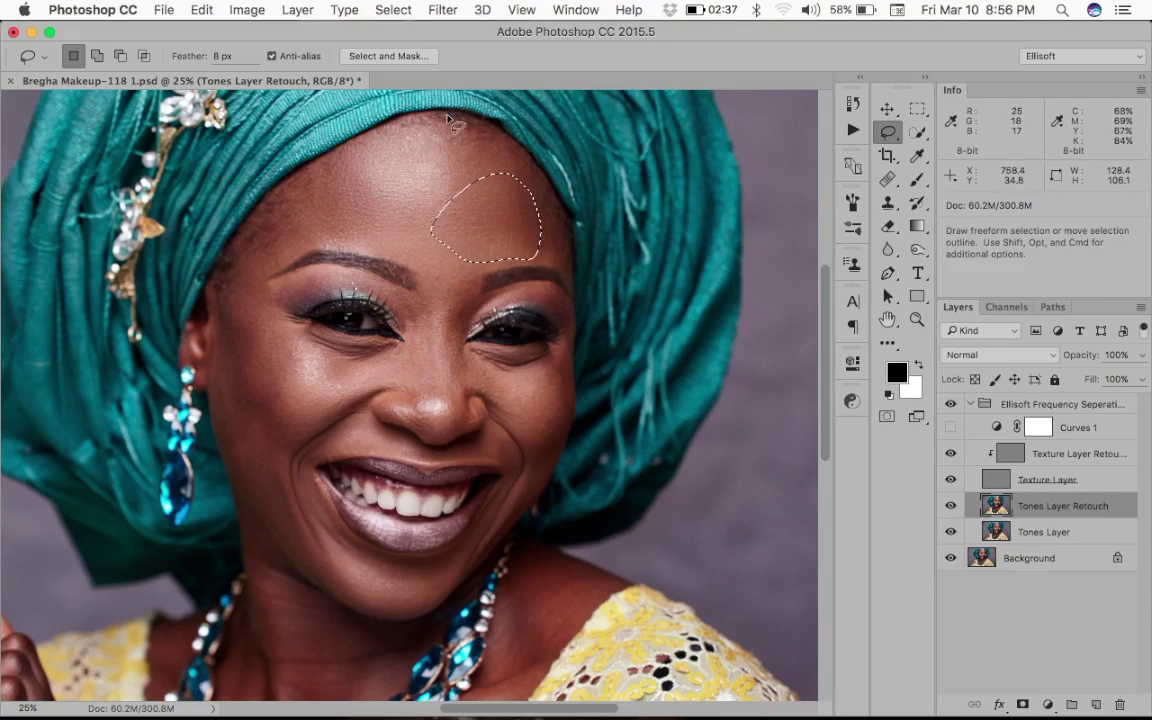
{"action": "mouse_move", "coordinate": [440, 130]}
{"action": "left_mouse_down"}
{"action": "mouse_move", "coordinate": [465, 224]}
{"action": "mouse_move", "coordinate": [455, 127]}
{"action": "left_mouse_up"}
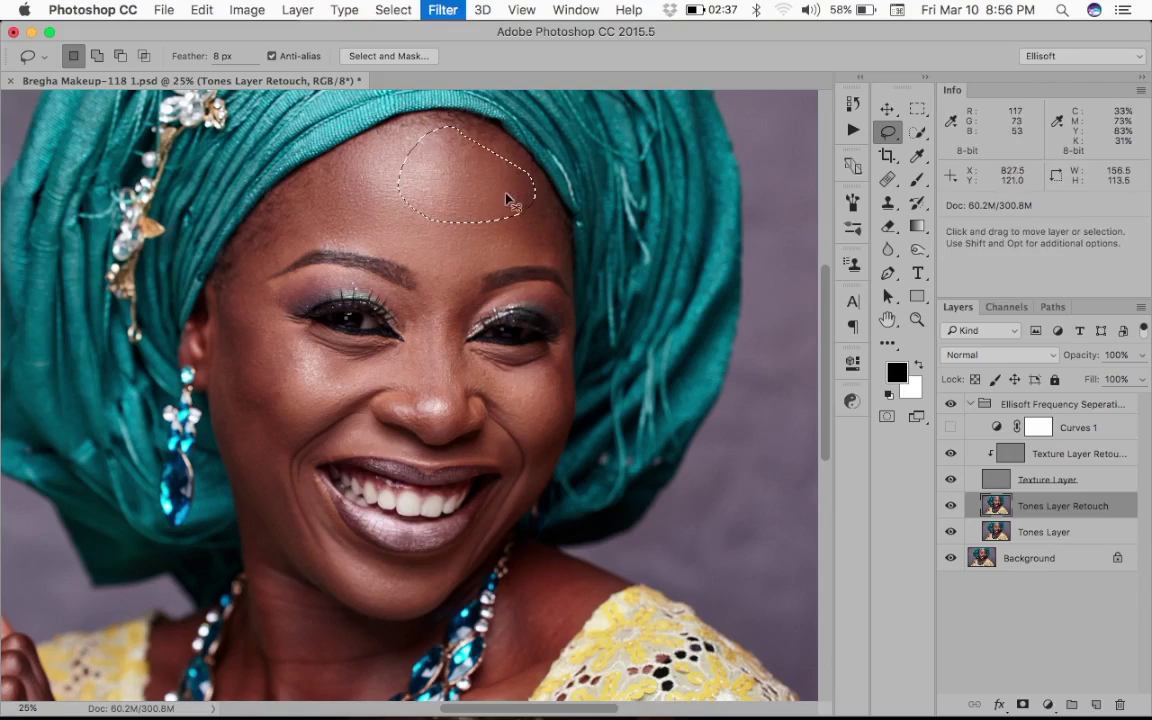
{"action": "mouse_move", "coordinate": [447, 267]}
{"action": "left_mouse_down"}
{"action": "mouse_move", "coordinate": [471, 210]}
{"action": "mouse_move", "coordinate": [458, 268]}
{"action": "left_mouse_up"}
{"action": "key", "text": "super+f"}
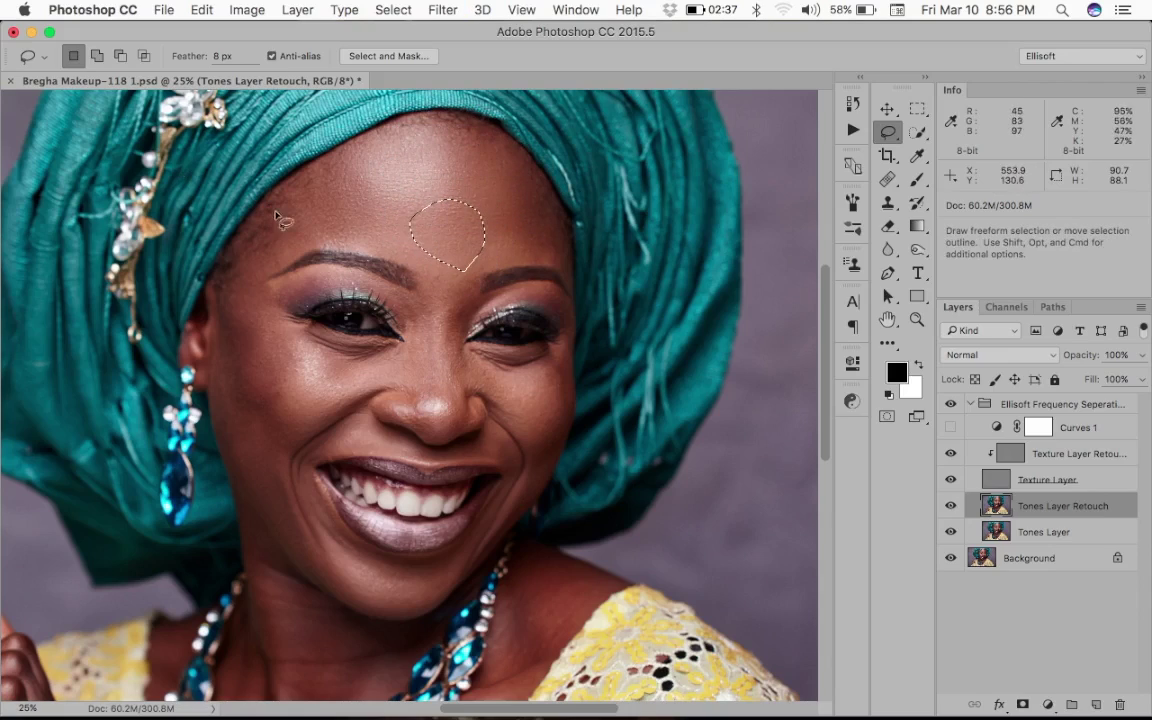
{"action": "mouse_move", "coordinate": [299, 237]}
{"action": "left_mouse_down"}
{"action": "mouse_move", "coordinate": [270, 262]}
{"action": "mouse_move", "coordinate": [306, 170]}
{"action": "mouse_move", "coordinate": [337, 226]}
{"action": "mouse_move", "coordinate": [300, 240]}
{"action": "left_mouse_up"}
{"action": "key", "text": "super+f"}
Smooth the cheek, under-eye and jaw areas on the earring side with lassoed patches and the repeated Gaussian Blur.
{"action": "mouse_move", "coordinate": [233, 338]}
{"action": "left_mouse_down"}
{"action": "mouse_move", "coordinate": [254, 273]}
{"action": "mouse_move", "coordinate": [277, 329]}
{"action": "mouse_move", "coordinate": [240, 352]}
{"action": "left_mouse_up"}
{"action": "key", "text": "super+f"}
{"action": "mouse_move", "coordinate": [300, 320]}
{"action": "left_mouse_down"}
{"action": "mouse_move", "coordinate": [400, 354]}
{"action": "mouse_move", "coordinate": [357, 383]}
{"action": "mouse_move", "coordinate": [310, 374]}
{"action": "mouse_move", "coordinate": [296, 332]}
{"action": "left_mouse_up"}
{"action": "mouse_move", "coordinate": [233, 416]}
{"action": "left_mouse_down"}
{"action": "mouse_move", "coordinate": [242, 374]}
{"action": "mouse_move", "coordinate": [250, 446]}
{"action": "left_mouse_up"}
{"action": "key", "text": "super+f"}
{"action": "mouse_move", "coordinate": [286, 359]}
{"action": "left_mouse_down"}
{"action": "mouse_move", "coordinate": [278, 418]}
{"action": "mouse_move", "coordinate": [363, 352]}
{"action": "mouse_move", "coordinate": [312, 369]}
{"action": "left_mouse_up"}
{"action": "mouse_move", "coordinate": [245, 459]}
{"action": "left_mouse_down"}
{"action": "mouse_move", "coordinate": [283, 470]}
{"action": "mouse_move", "coordinate": [262, 487]}
{"action": "left_mouse_up"}
Lasso patches of the neck below the chin and repeat the Gaussian Blur on each.
{"action": "left_click_drag", "start_coordinate": [333, 505], "coordinate": [275, 406]}
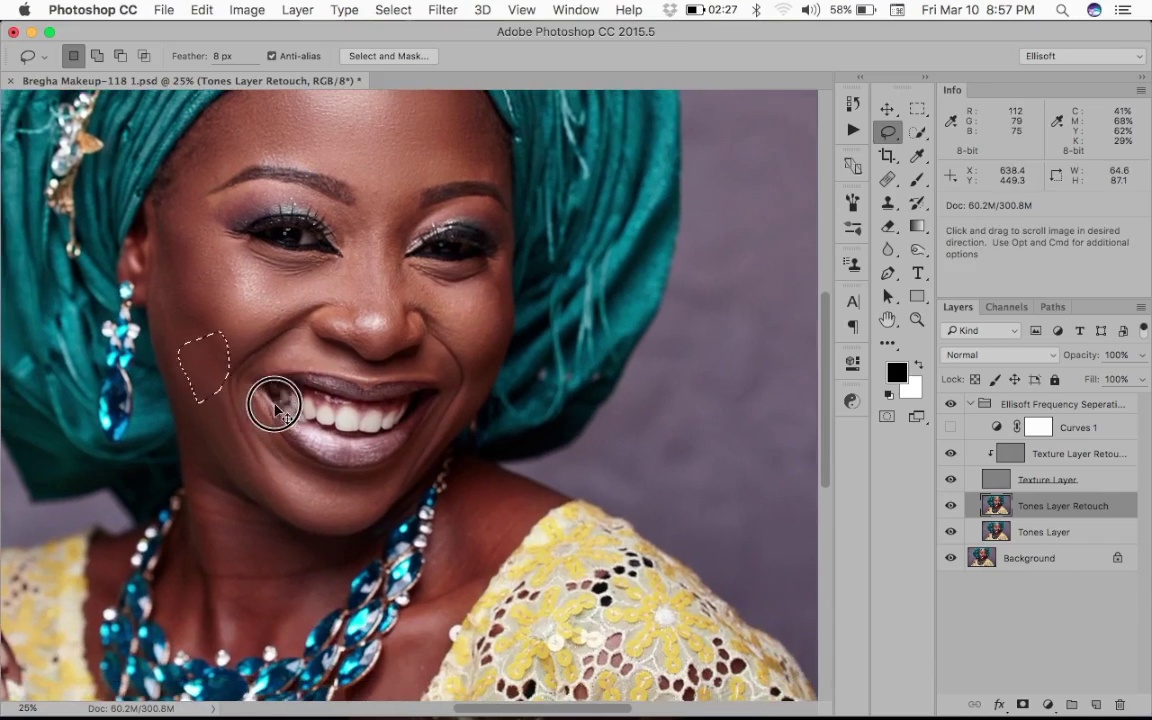
{"action": "mouse_move", "coordinate": [211, 497]}
{"action": "left_mouse_down"}
{"action": "mouse_move", "coordinate": [247, 505]}
{"action": "mouse_move", "coordinate": [249, 532]}
{"action": "mouse_move", "coordinate": [280, 523]}
{"action": "mouse_move", "coordinate": [268, 565]}
{"action": "mouse_move", "coordinate": [285, 522]}
{"action": "left_mouse_up"}
{"action": "key", "text": "super+f"}
{"action": "key", "text": "super+f"}
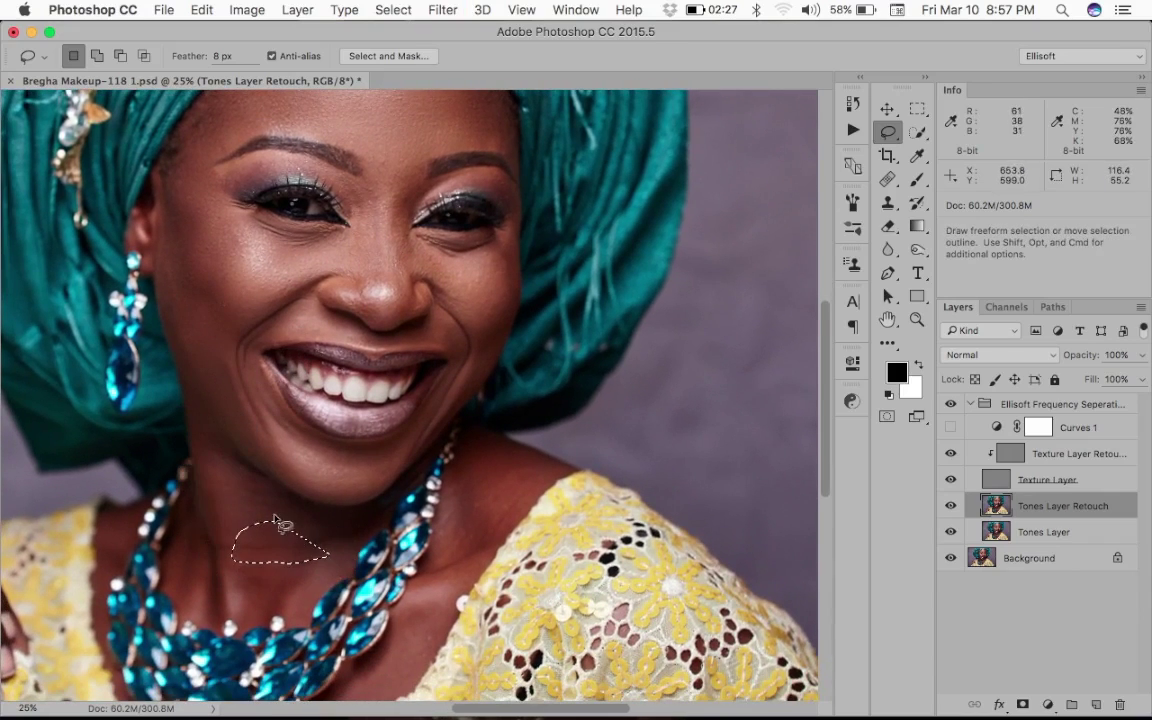
{"action": "mouse_move", "coordinate": [219, 560]}
{"action": "left_mouse_down"}
{"action": "mouse_move", "coordinate": [238, 522]}
{"action": "mouse_move", "coordinate": [244, 586]}
{"action": "left_mouse_up"}
{"action": "key", "text": "super+f"}
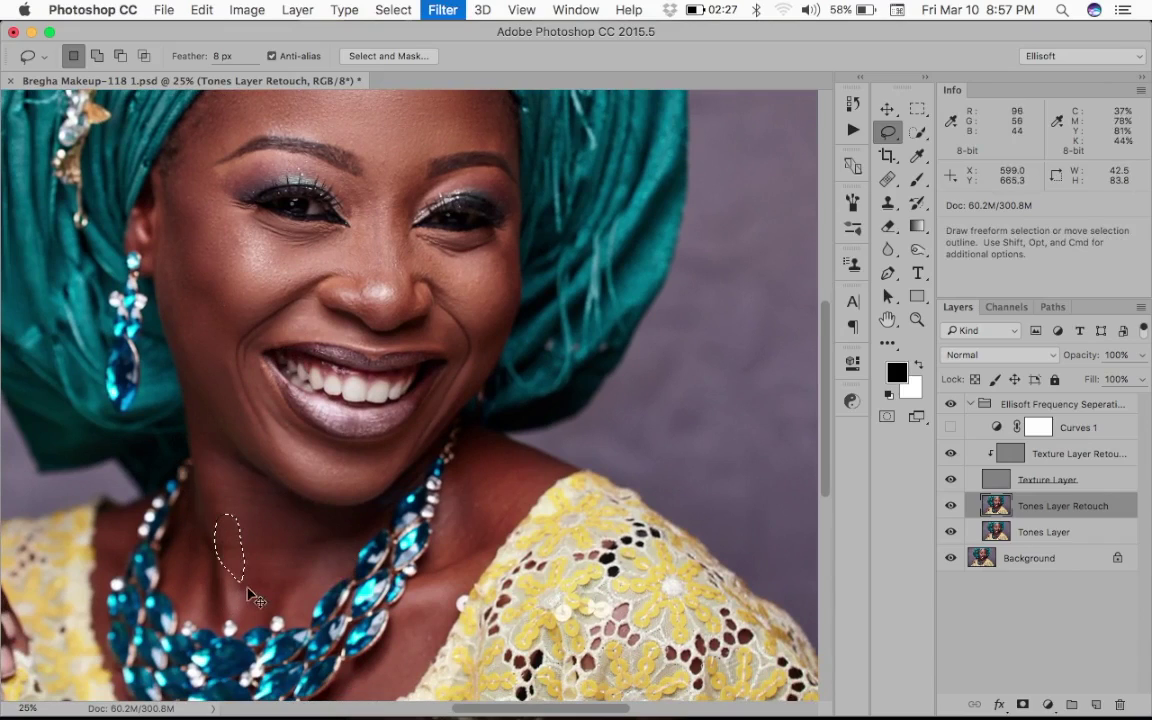
Blur lassoed patches of the lower neck beside the necklace, the bare shoulder and the chest near the lace neckline.
{"action": "key", "text": "f"}
{"action": "left_click_drag", "start_coordinate": [306, 557], "coordinate": [275, 591]}
{"action": "mouse_move", "coordinate": [298, 526]}
{"action": "left_mouse_down"}
{"action": "mouse_move", "coordinate": [287, 555]}
{"action": "mouse_move", "coordinate": [338, 508]}
{"action": "left_mouse_up"}
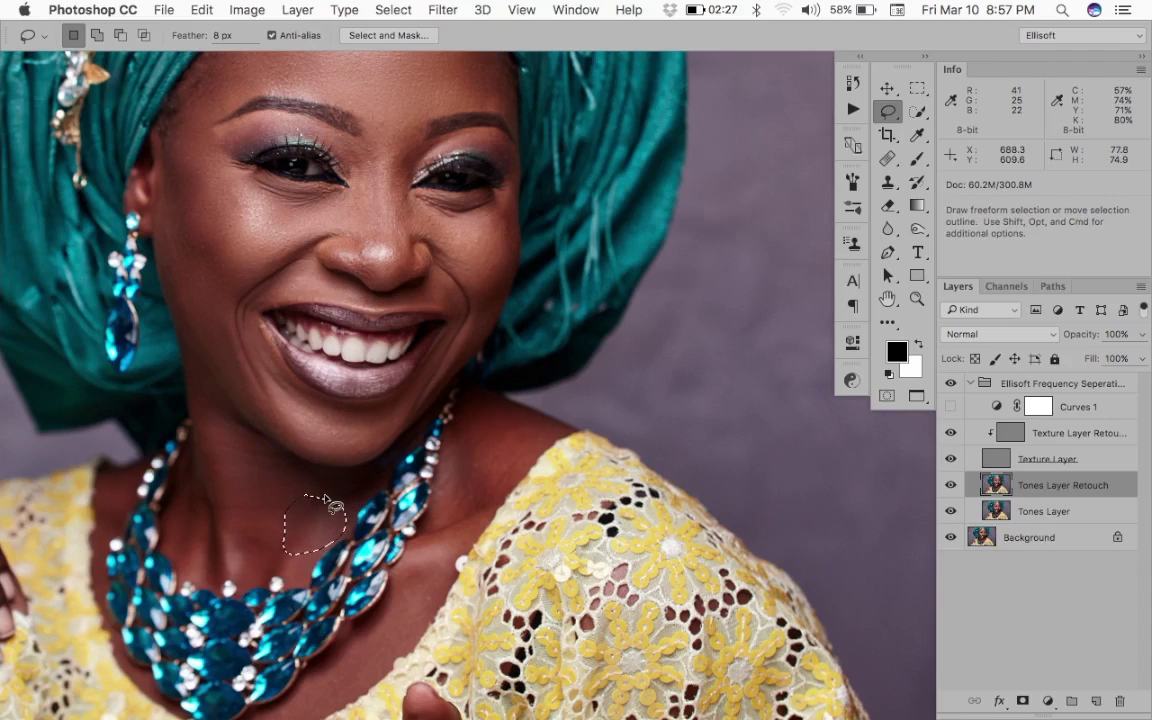
{"action": "key", "text": "f"}
{"action": "key", "text": "f"}
{"action": "mouse_move", "coordinate": [482, 472]}
{"action": "left_mouse_down"}
{"action": "mouse_move", "coordinate": [453, 531]}
{"action": "mouse_move", "coordinate": [487, 535]}
{"action": "mouse_move", "coordinate": [534, 455]}
{"action": "mouse_move", "coordinate": [549, 481]}
{"action": "mouse_move", "coordinate": [520, 511]}
{"action": "mouse_move", "coordinate": [463, 518]}
{"action": "mouse_move", "coordinate": [495, 492]}
{"action": "left_mouse_up"}
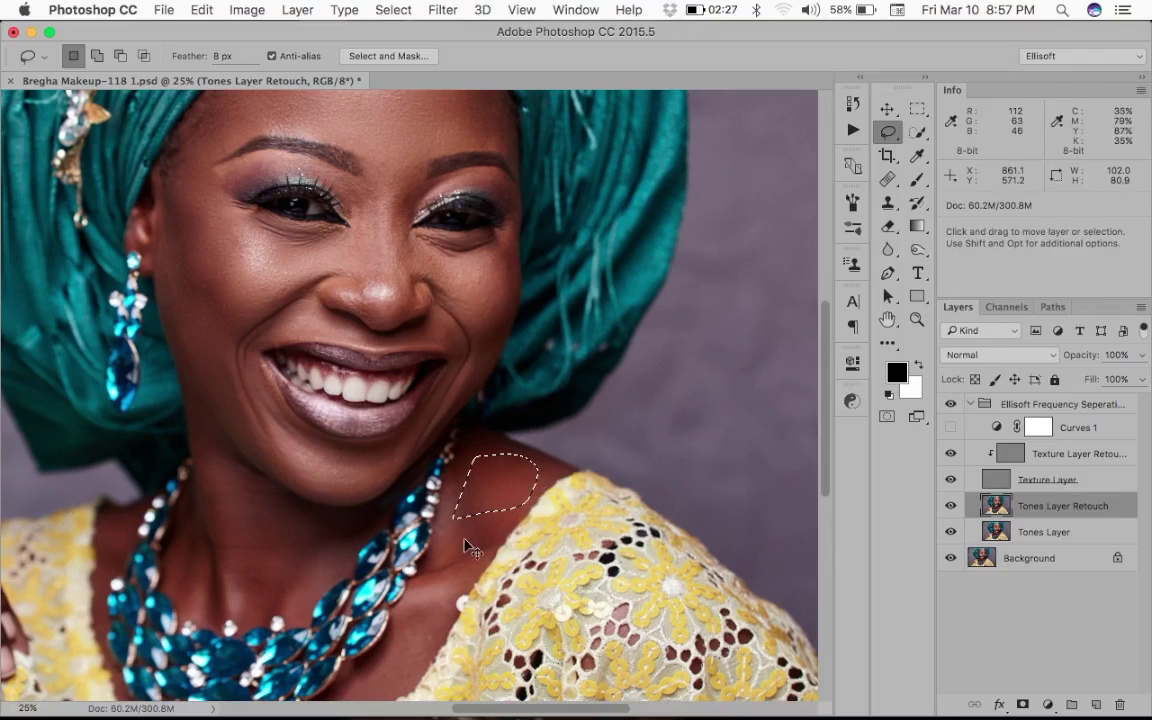
{"action": "mouse_move", "coordinate": [413, 634]}
{"action": "left_mouse_down"}
{"action": "mouse_move", "coordinate": [399, 630]}
{"action": "mouse_move", "coordinate": [432, 643]}
{"action": "mouse_move", "coordinate": [415, 618]}
{"action": "left_mouse_up"}
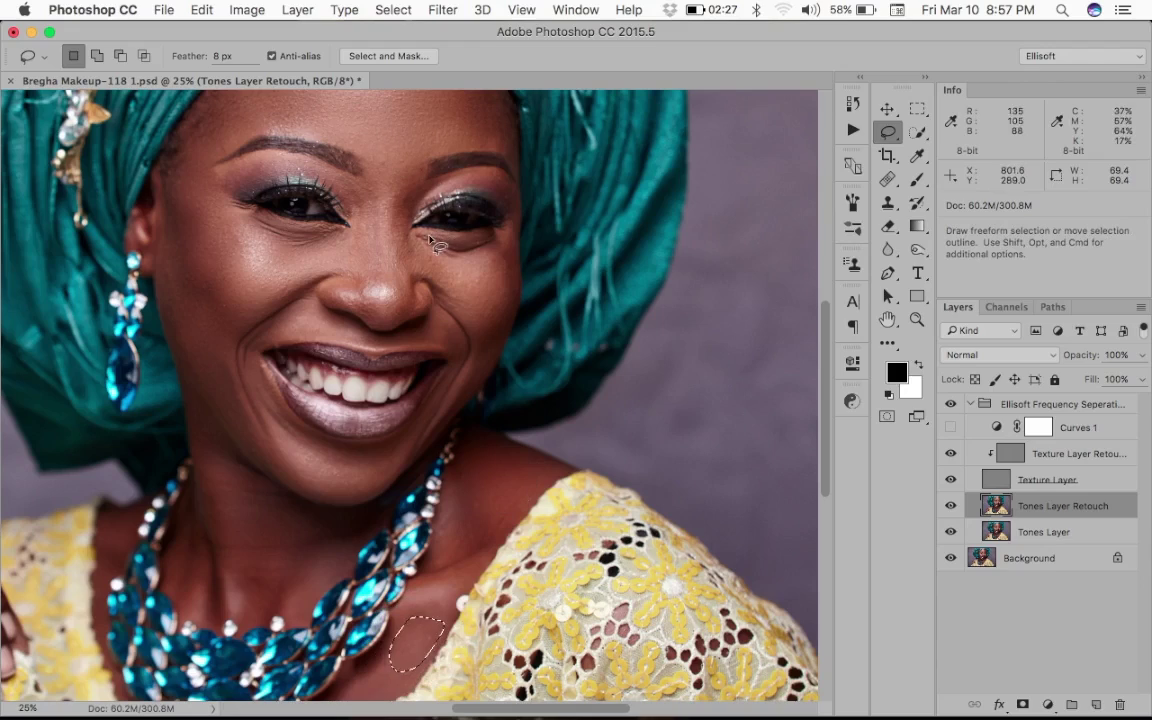
Blur lassoed patches under the eye and on the cheek away from the earring, and along the nose bridge.
{"action": "left_click", "coordinate": [461, 236]}
{"action": "mouse_move", "coordinate": [470, 240]}
{"action": "left_mouse_down"}
{"action": "mouse_move", "coordinate": [428, 237]}
{"action": "mouse_move", "coordinate": [499, 237]}
{"action": "mouse_move", "coordinate": [494, 268]}
{"action": "mouse_move", "coordinate": [456, 284]}
{"action": "mouse_move", "coordinate": [410, 253]}
{"action": "left_mouse_up"}
{"action": "left_click", "coordinate": [744, 273]}
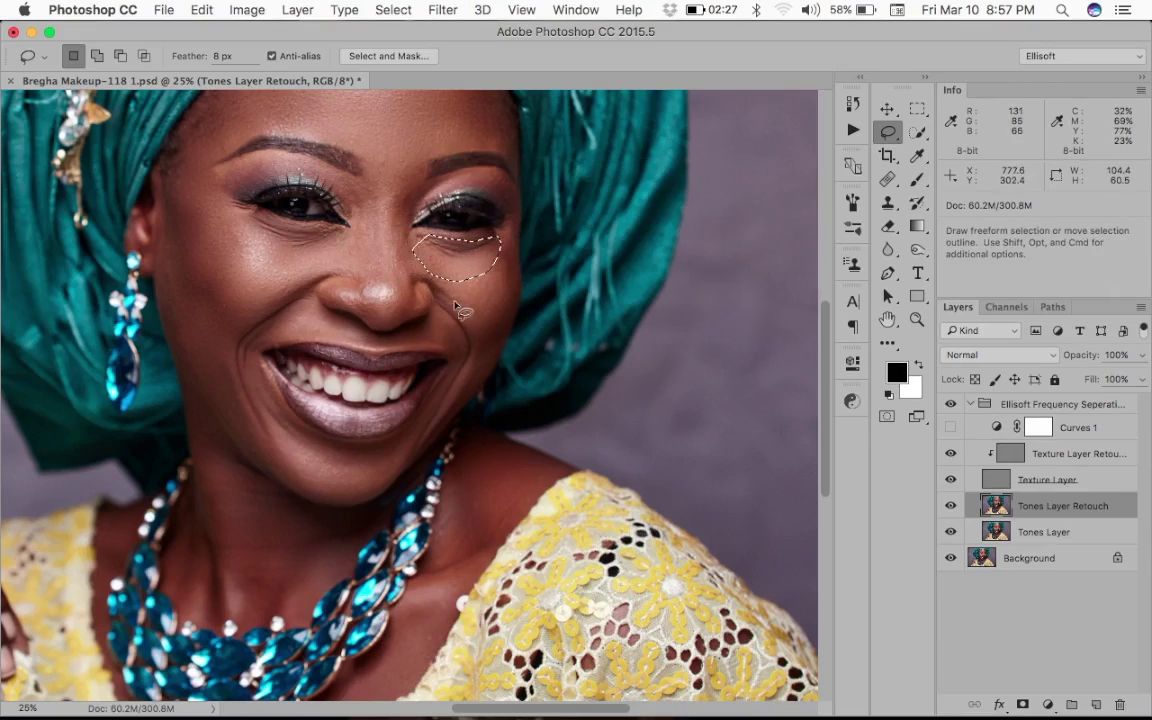
{"action": "mouse_move", "coordinate": [474, 316]}
{"action": "left_mouse_down"}
{"action": "mouse_move", "coordinate": [496, 265]}
{"action": "mouse_move", "coordinate": [483, 329]}
{"action": "mouse_move", "coordinate": [501, 275]}
{"action": "mouse_move", "coordinate": [501, 326]}
{"action": "mouse_move", "coordinate": [482, 345]}
{"action": "left_mouse_up"}
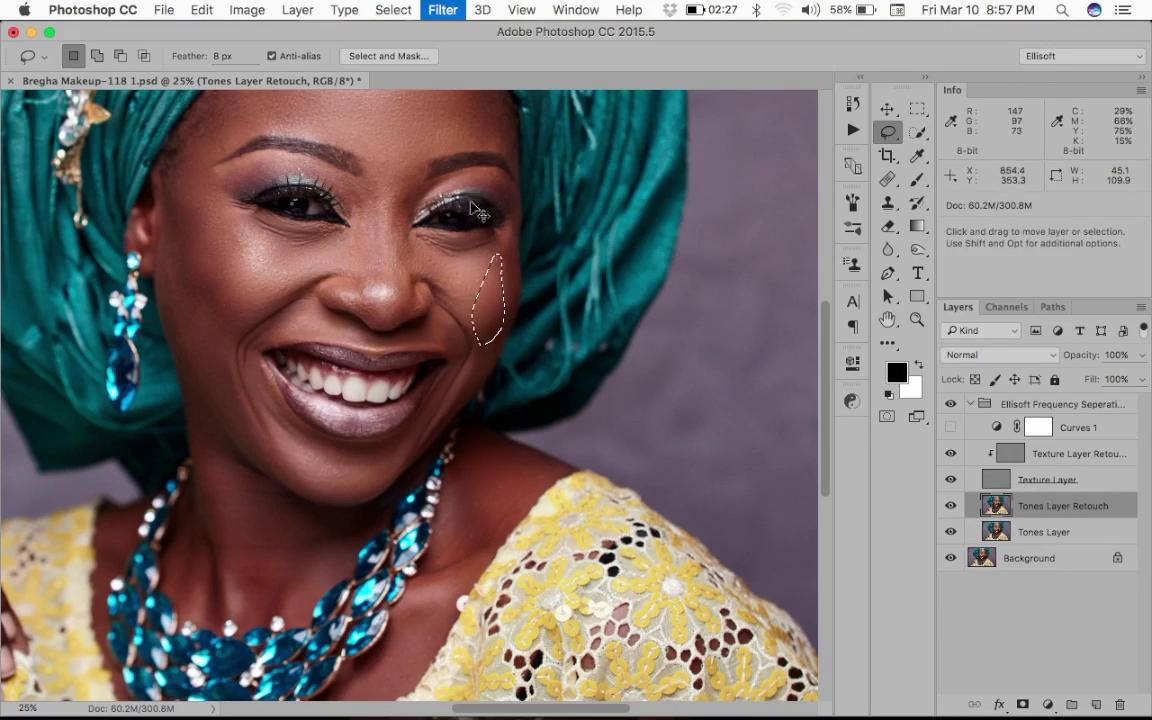
{"action": "mouse_move", "coordinate": [395, 170]}
{"action": "left_mouse_down"}
{"action": "mouse_move", "coordinate": [395, 208]}
{"action": "mouse_move", "coordinate": [419, 196]}
{"action": "mouse_move", "coordinate": [426, 162]}
{"action": "mouse_move", "coordinate": [411, 129]}
{"action": "left_mouse_up"}
{"action": "mouse_move", "coordinate": [378, 177]}
{"action": "left_mouse_down"}
{"action": "mouse_move", "coordinate": [378, 145]}
{"action": "mouse_move", "coordinate": [386, 196]}
{"action": "left_mouse_up"}
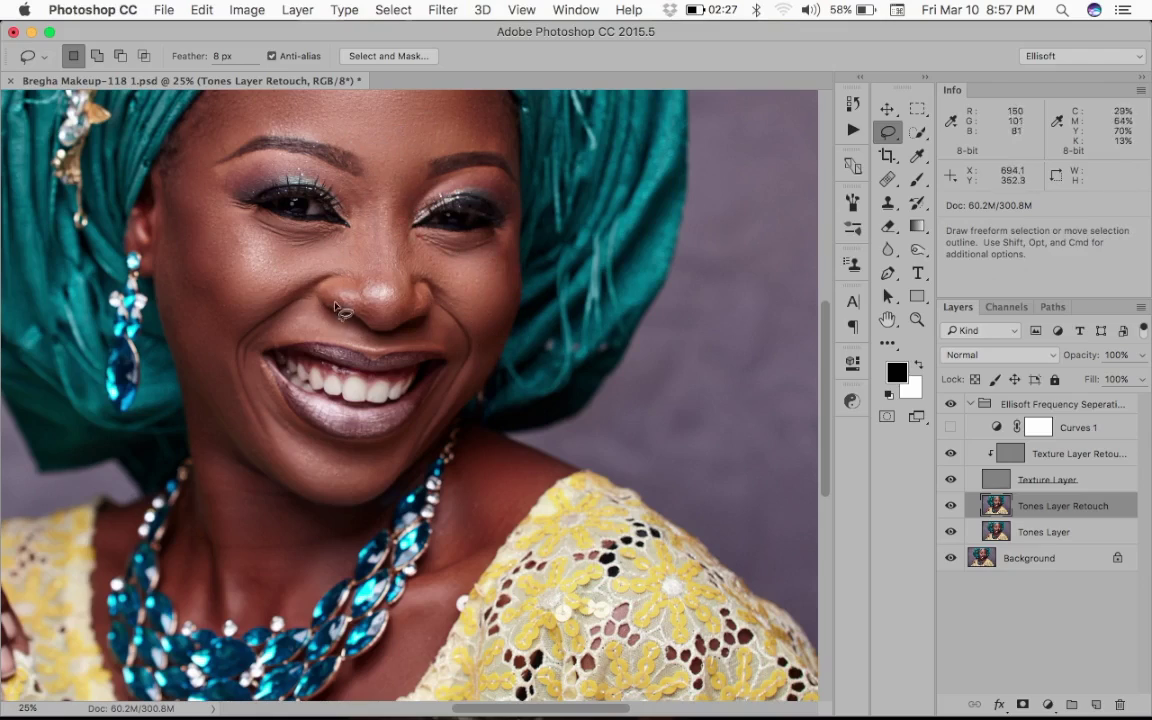
Blur lassoed patches above the upper lip, beside the mouth corner away from the earring, and on the chin with the repeated Gaussian Blur.
{"action": "mouse_move", "coordinate": [293, 342]}
{"action": "left_mouse_down"}
{"action": "mouse_move", "coordinate": [267, 339]}
{"action": "mouse_move", "coordinate": [319, 311]}
{"action": "mouse_move", "coordinate": [330, 330]}
{"action": "left_mouse_up"}
{"action": "key", "text": "super+f"}
{"action": "mouse_move", "coordinate": [440, 345]}
{"action": "left_mouse_down"}
{"action": "mouse_move", "coordinate": [460, 327]}
{"action": "mouse_move", "coordinate": [452, 370]}
{"action": "left_mouse_up"}
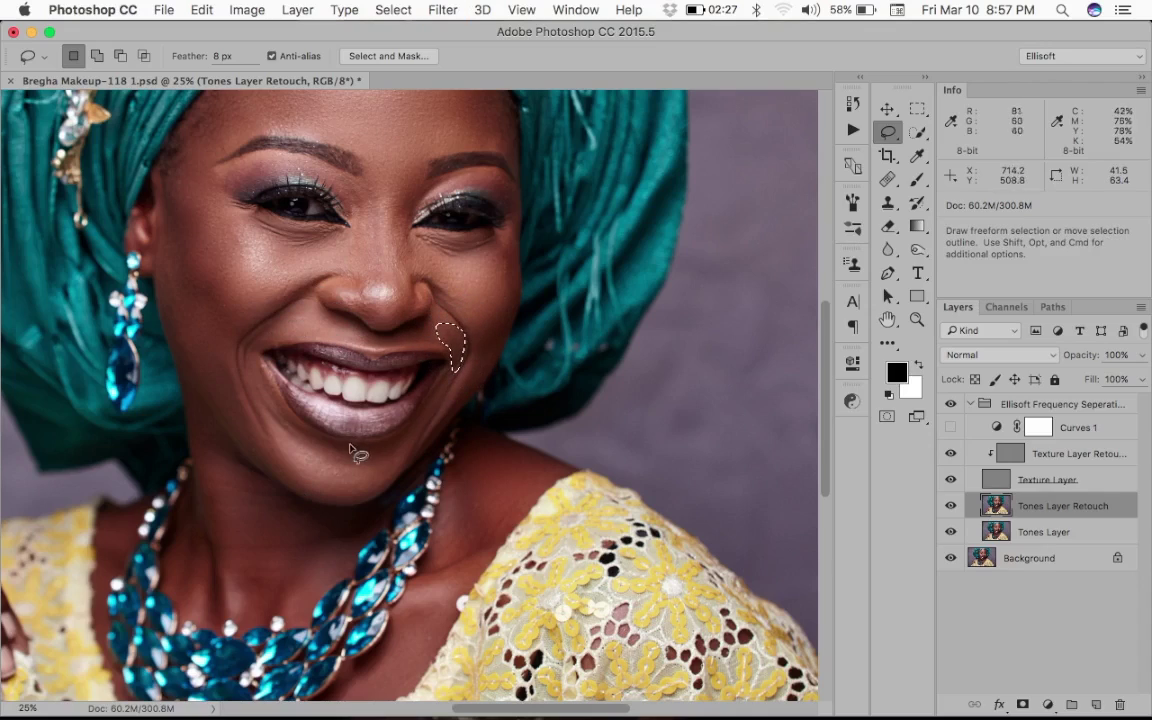
{"action": "mouse_move", "coordinate": [325, 457]}
{"action": "left_mouse_down"}
{"action": "mouse_move", "coordinate": [391, 463]}
{"action": "mouse_move", "coordinate": [330, 470]}
{"action": "mouse_move", "coordinate": [360, 476]}
{"action": "mouse_move", "coordinate": [342, 488]}
{"action": "mouse_move", "coordinate": [305, 478]}
{"action": "left_mouse_up"}
{"action": "key", "text": "super+f"}
{"action": "key", "text": "super+f"}
{"action": "left_click", "coordinate": [282, 458]}
Lasso the lower cheek and jaw area along the smile line on the earring side and repeat the Gaussian Blur.
{"action": "mouse_move", "coordinate": [240, 395]}
{"action": "left_mouse_down"}
{"action": "mouse_move", "coordinate": [257, 437]}
{"action": "mouse_move", "coordinate": [301, 470]}
{"action": "mouse_move", "coordinate": [265, 399]}
{"action": "mouse_move", "coordinate": [306, 462]}
{"action": "left_mouse_up"}
{"action": "key", "text": "super+f"}
{"action": "key", "text": "super+f"}
{"action": "left_click", "coordinate": [320, 452]}
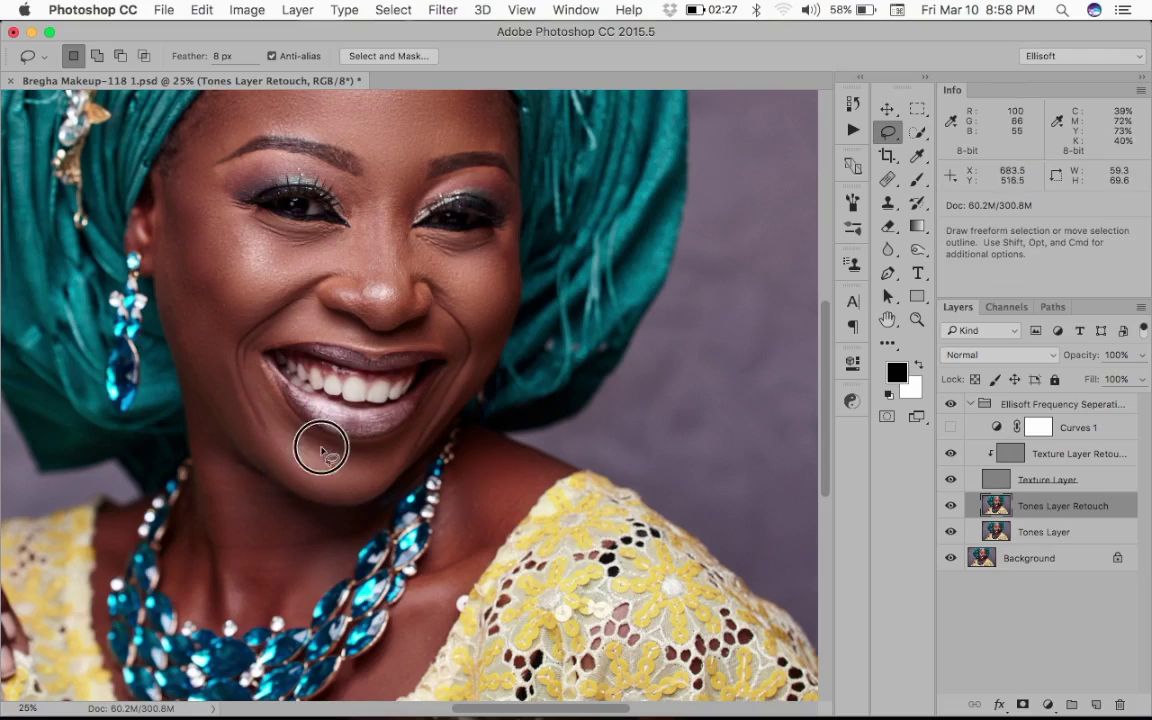
{"action": "mouse_move", "coordinate": [257, 360]}
{"action": "left_mouse_down"}
{"action": "mouse_move", "coordinate": [303, 442]}
{"action": "mouse_move", "coordinate": [288, 458]}
{"action": "left_mouse_up"}
{"action": "key", "text": "super+f"}
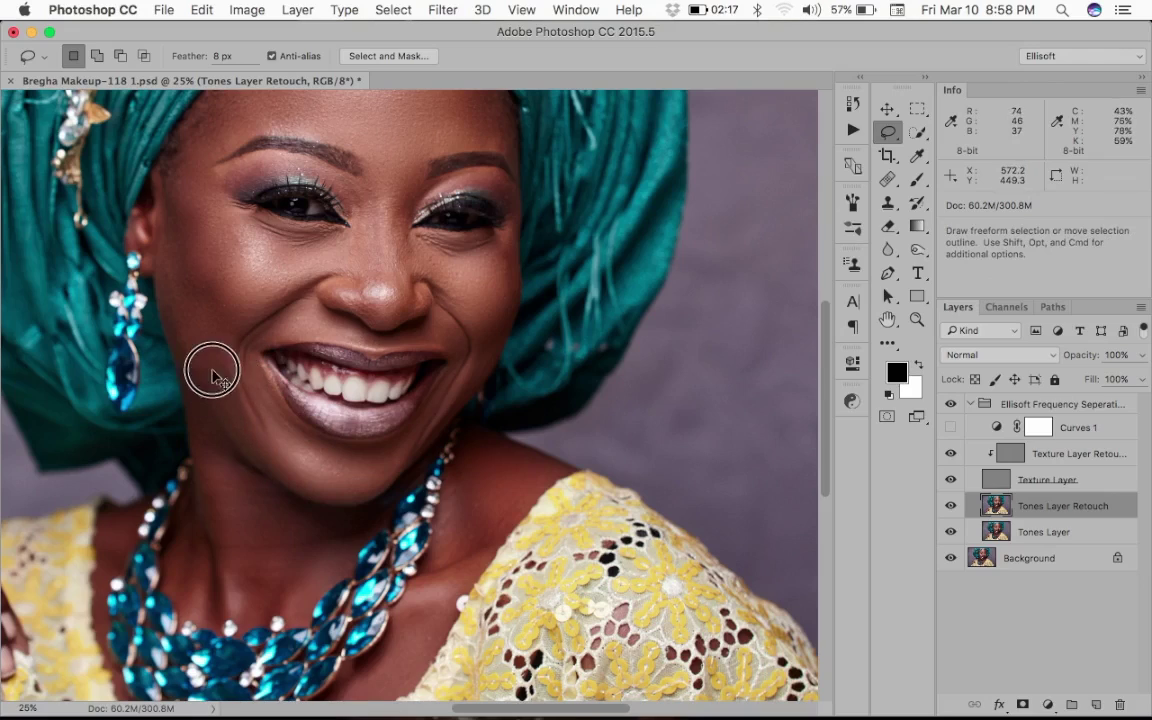
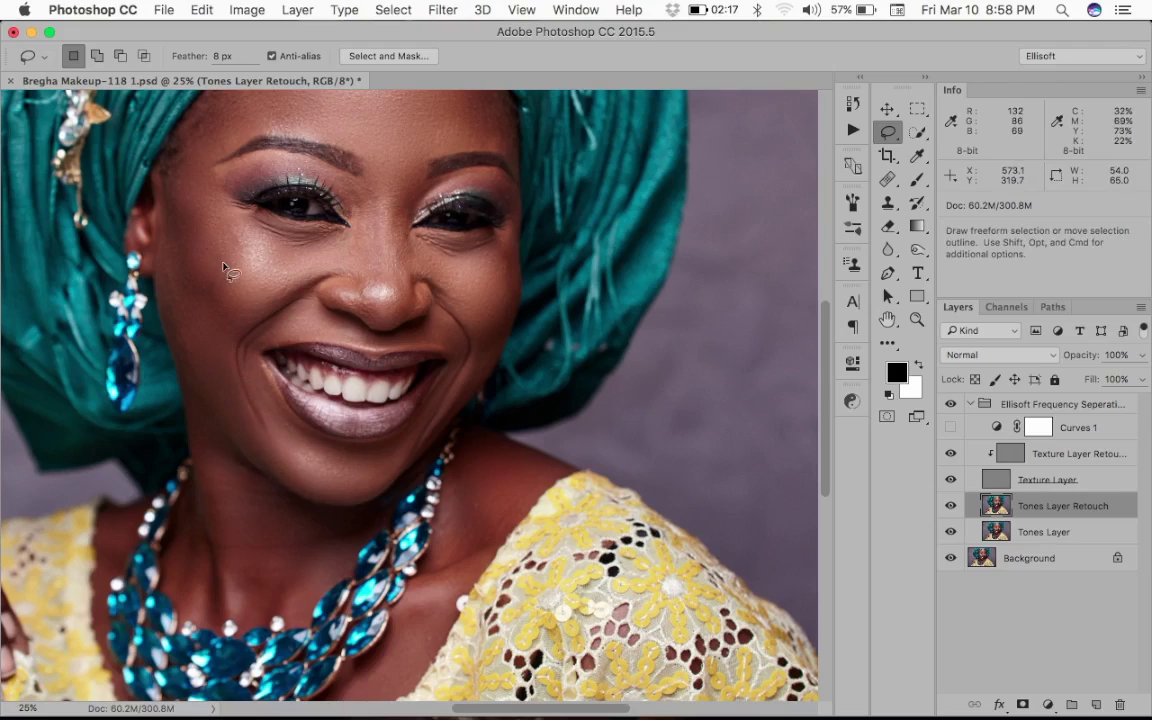
Smooth lassoed patches on the outer cheek near the earring and on the opposite cheek with the repeated Gaussian Blur.
{"action": "mouse_move", "coordinate": [176, 268]}
{"action": "left_mouse_down"}
{"action": "mouse_move", "coordinate": [175, 249]}
{"action": "mouse_move", "coordinate": [159, 265]}
{"action": "mouse_move", "coordinate": [200, 319]}
{"action": "mouse_move", "coordinate": [182, 250]}
{"action": "left_mouse_up"}
{"action": "key", "text": "super+f"}
{"action": "key", "text": "super+d"}
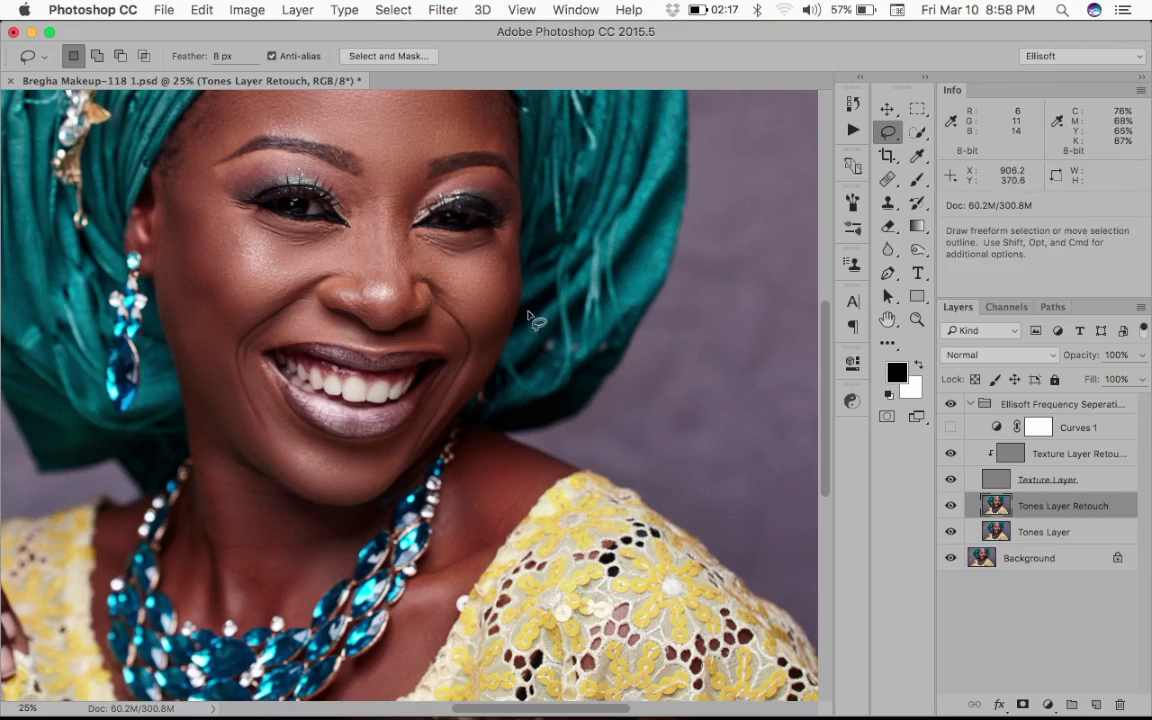
{"action": "mouse_move", "coordinate": [450, 306]}
{"action": "left_mouse_down"}
{"action": "mouse_move", "coordinate": [455, 266]}
{"action": "mouse_move", "coordinate": [478, 320]}
{"action": "mouse_move", "coordinate": [484, 308]}
{"action": "left_mouse_up"}
{"action": "key", "text": "super+f"}
{"action": "key", "text": "super+d"}
{"action": "mouse_move", "coordinate": [499, 254]}
{"action": "left_mouse_down"}
{"action": "mouse_move", "coordinate": [508, 270]}
{"action": "mouse_move", "coordinate": [472, 301]}
{"action": "left_mouse_up"}
{"action": "key", "text": "super+f"}
{"action": "key", "text": "super+d"}
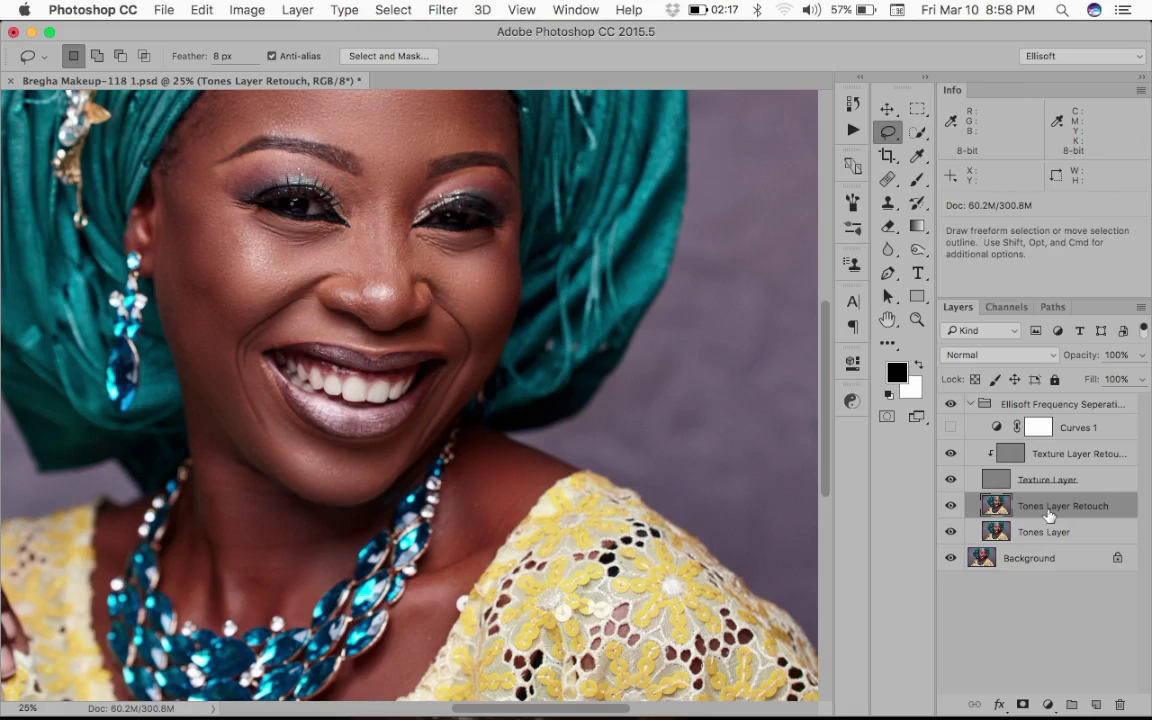
Compare the whole portrait with and without the Tones Layer Retouch.
{"action": "key", "text": "super+minus"}
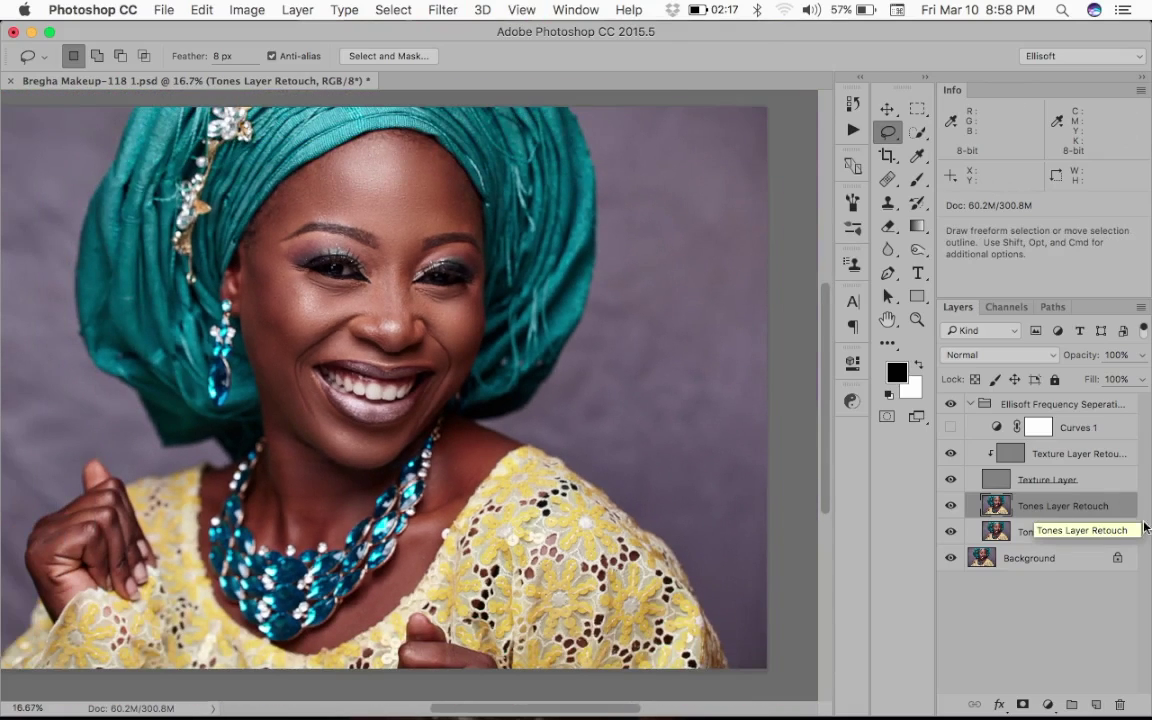
{"action": "left_click", "coordinate": [951, 506]}
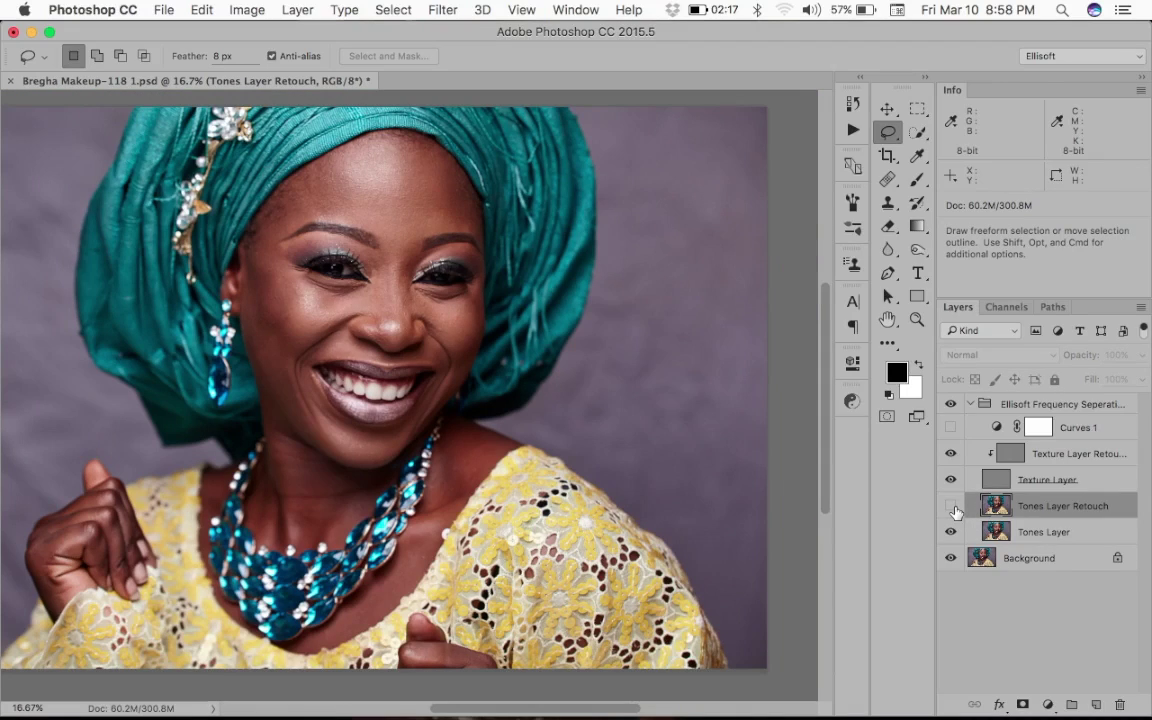
{"action": "left_click", "coordinate": [951, 506]}
{"action": "left_click", "coordinate": [951, 506]}
{"action": "left_click", "coordinate": [951, 506]}
{"action": "left_click", "coordinate": [953, 508]}
{"action": "left_click", "coordinate": [953, 508]}
{"action": "left_click", "coordinate": [953, 508]}
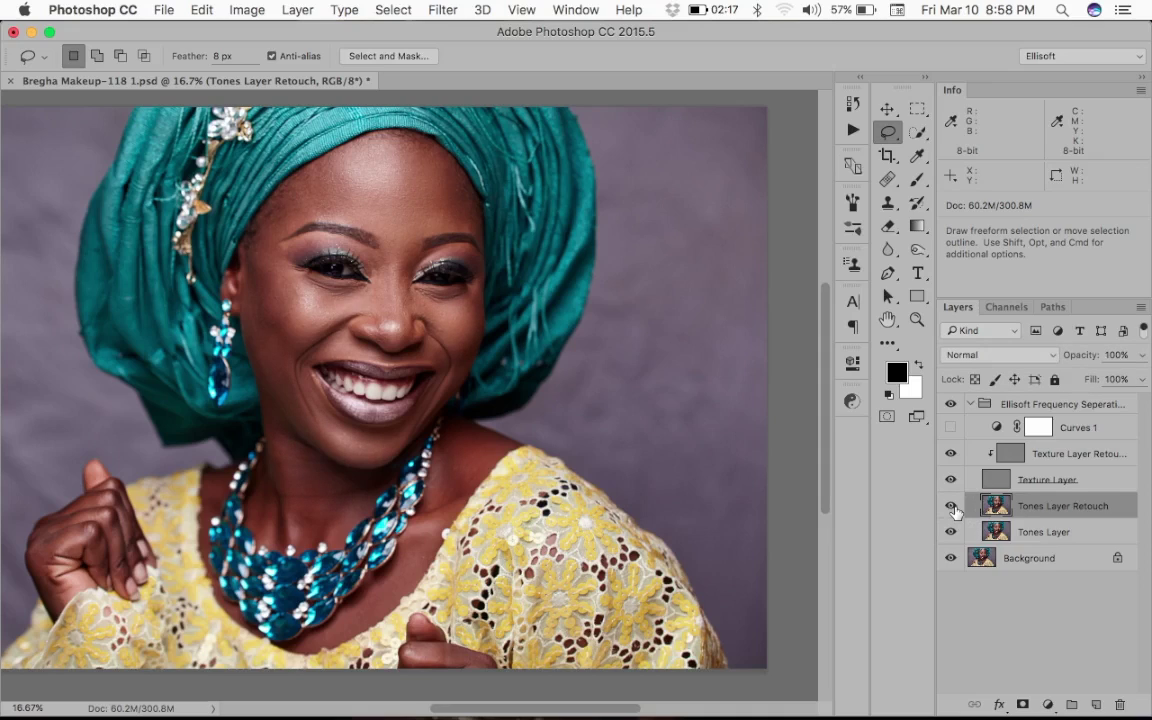
Hide the Tones Layer Retouch, Tones Layer and Background, and show the Curves 1 layer to exaggerate the skin texture.
{"action": "key", "text": "super+plus"}
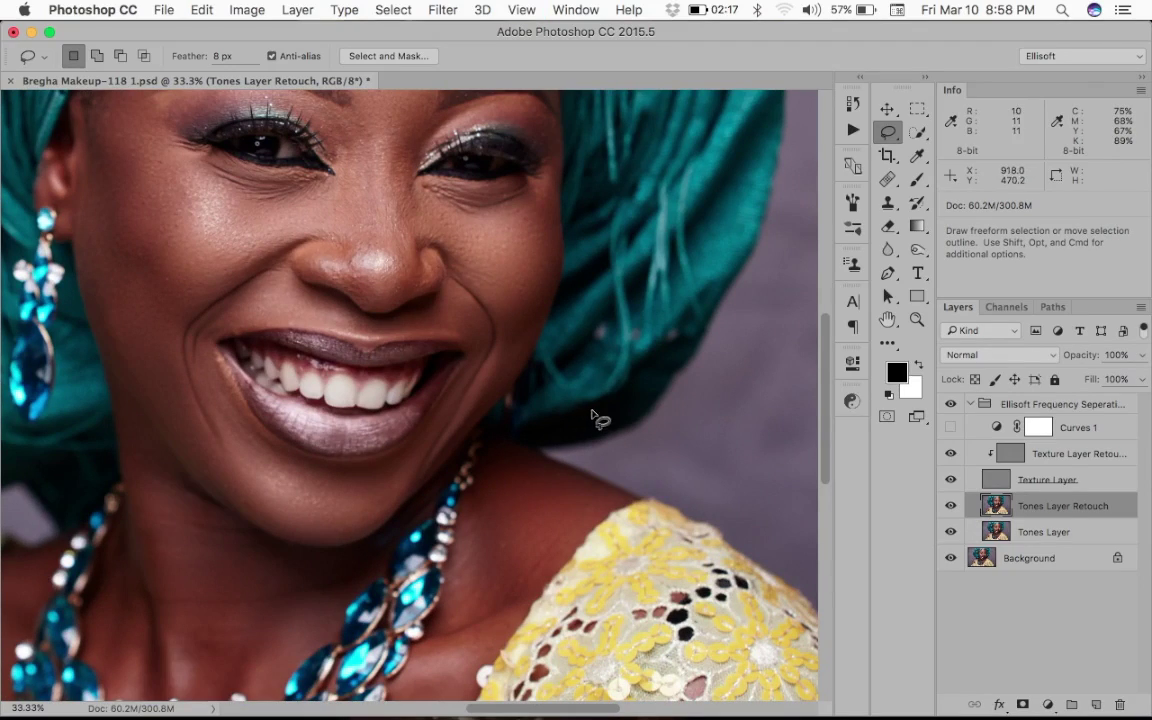
{"action": "left_click", "coordinate": [950, 505]}
{"action": "left_click", "coordinate": [950, 532]}
{"action": "left_click", "coordinate": [951, 558]}
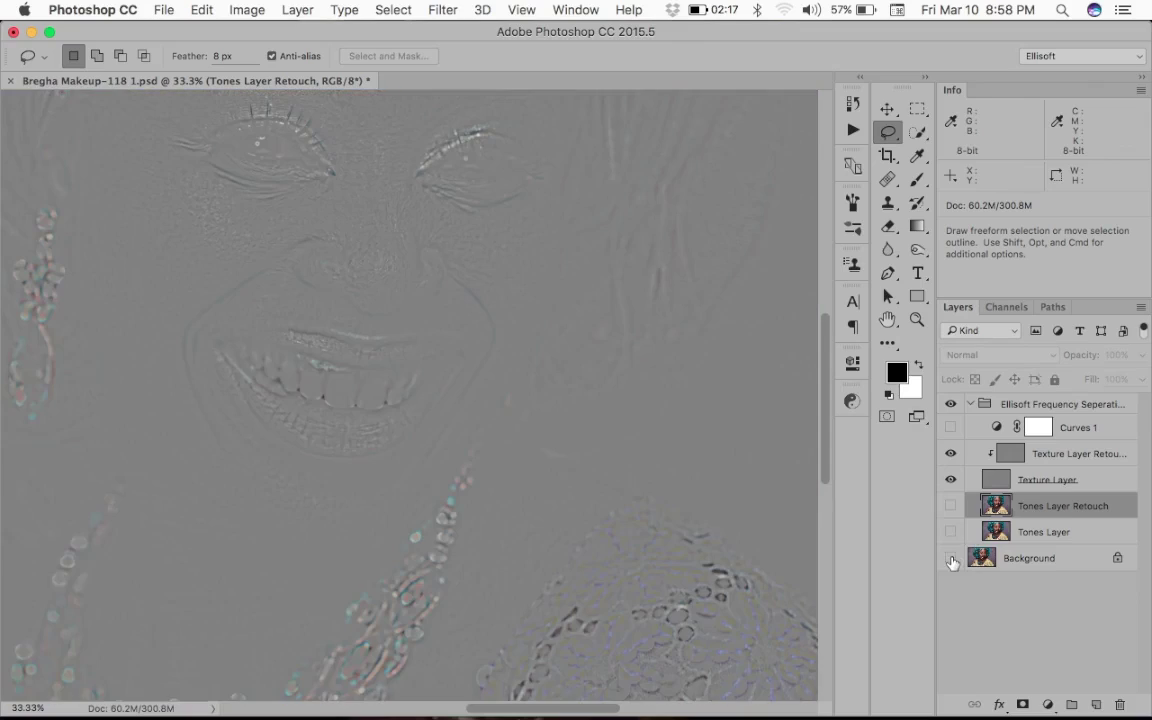
{"action": "left_click_drag", "start_coordinate": [345, 200], "coordinate": [365, 419]}
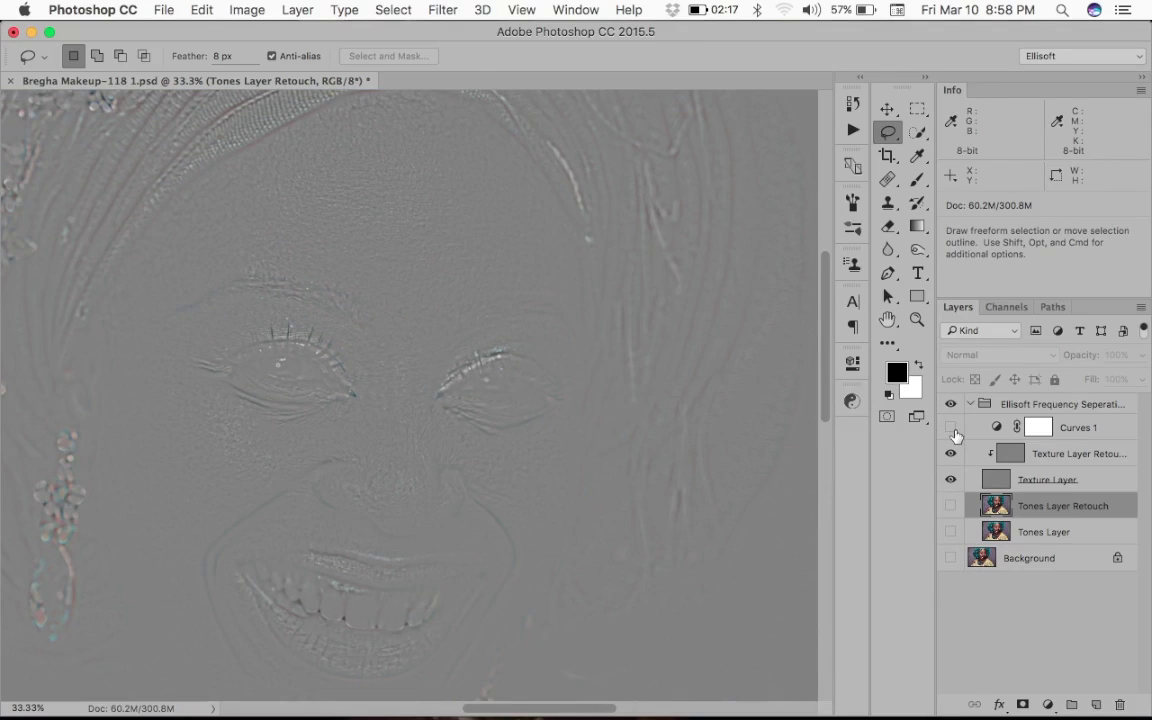
{"action": "left_click", "coordinate": [951, 428]}
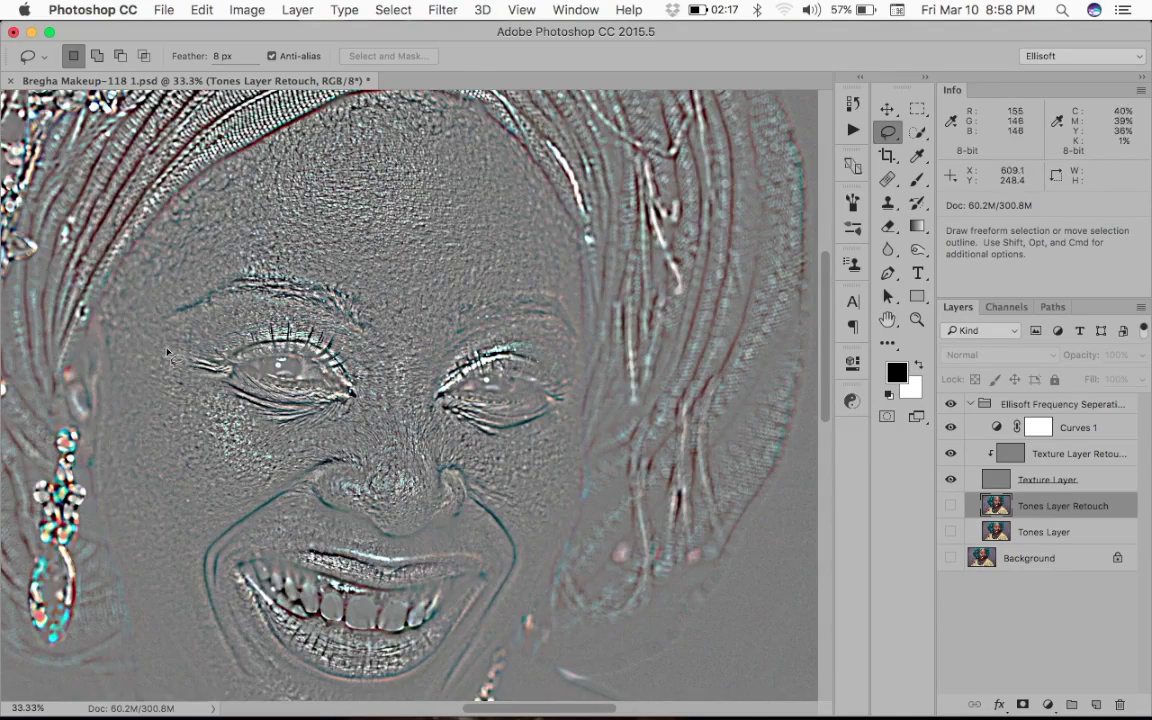
Choose the Clone Stamp tool and set its brush hardness to 69%.
{"action": "left_click_drag", "start_coordinate": [404, 327], "coordinate": [442, 170]}
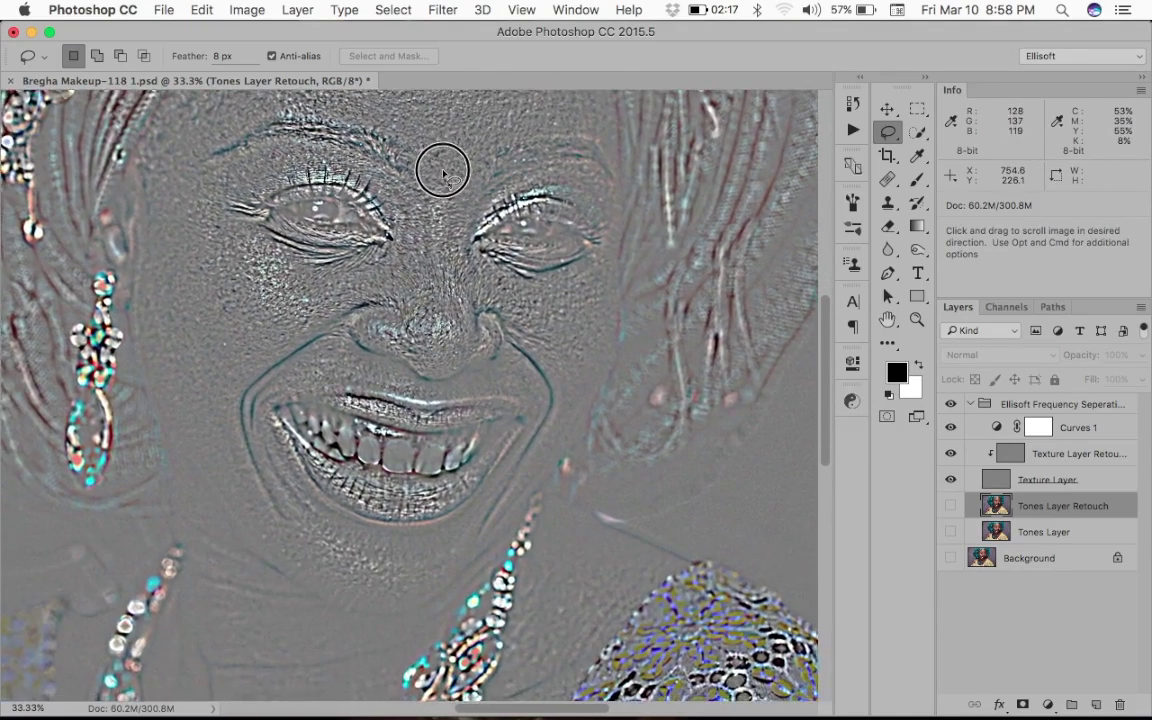
{"action": "key", "text": "super+equal"}
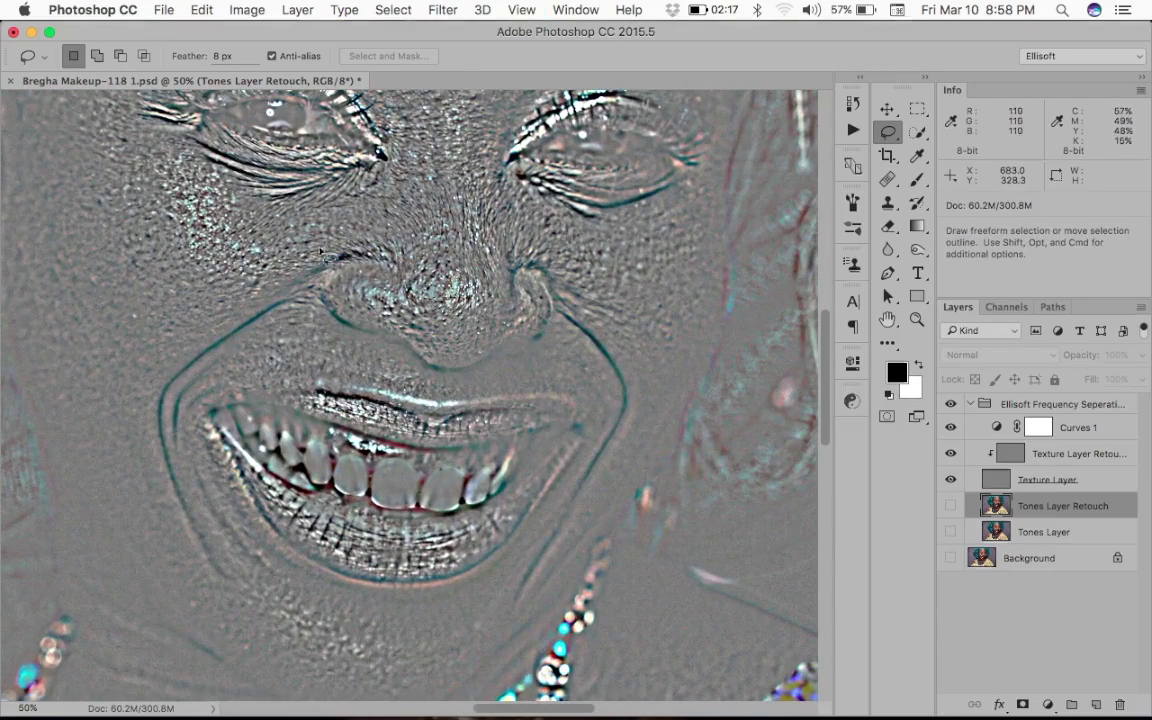
{"action": "left_click", "coordinate": [891, 204]}
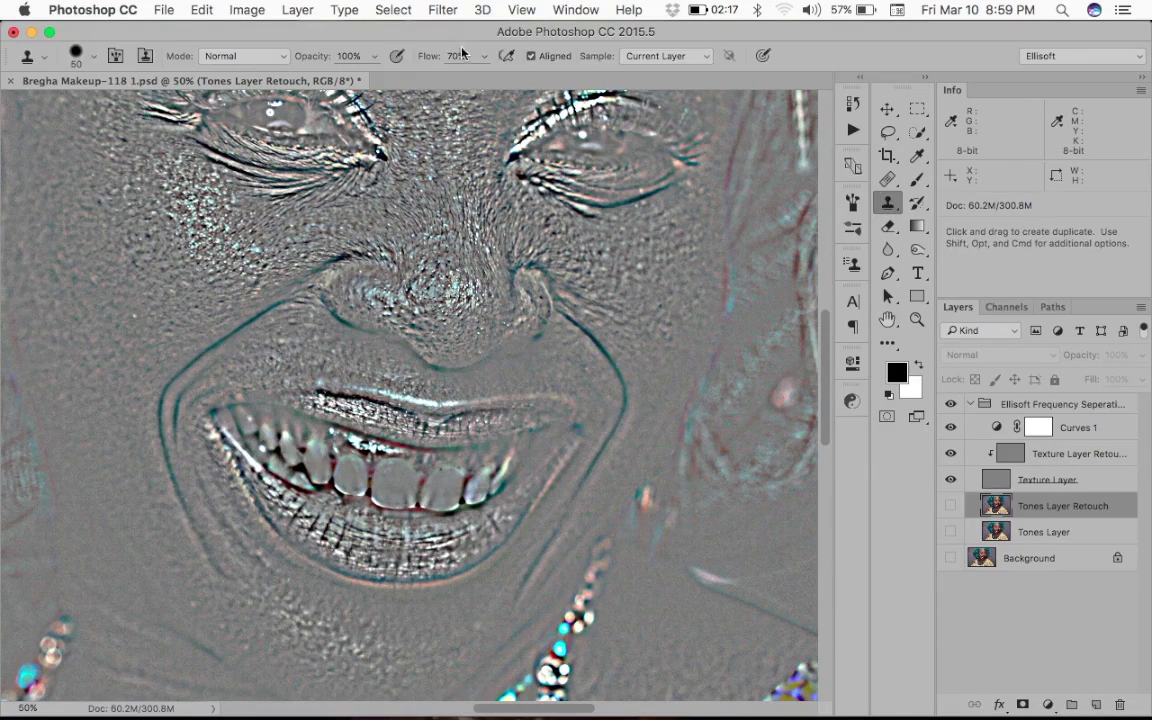
{"action": "left_click", "coordinate": [95, 58]}
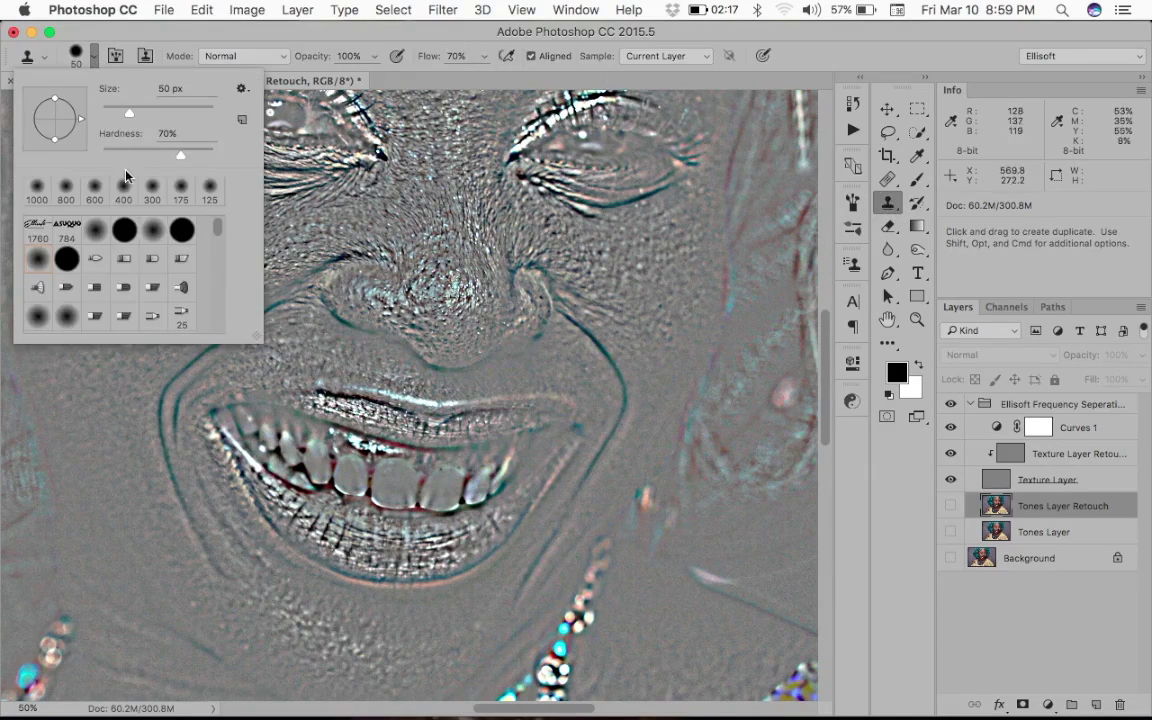
{"action": "left_click", "coordinate": [180, 157]}
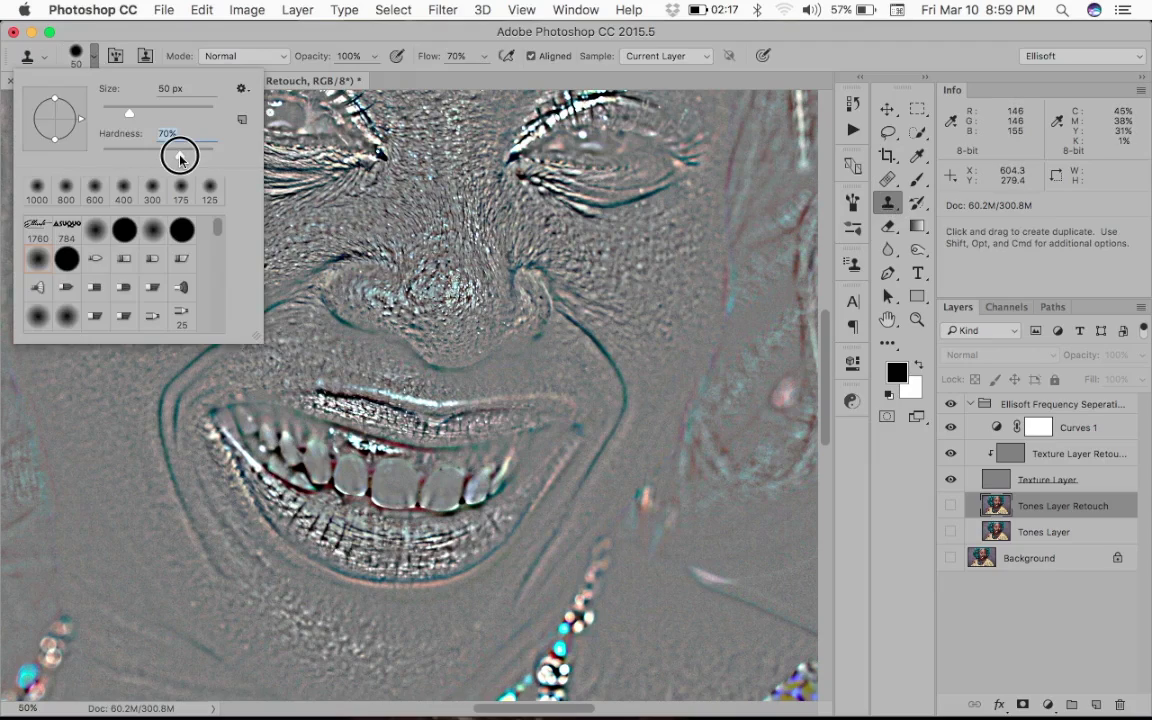
{"action": "left_click_drag", "start_coordinate": [181, 157], "coordinate": [179, 157]}
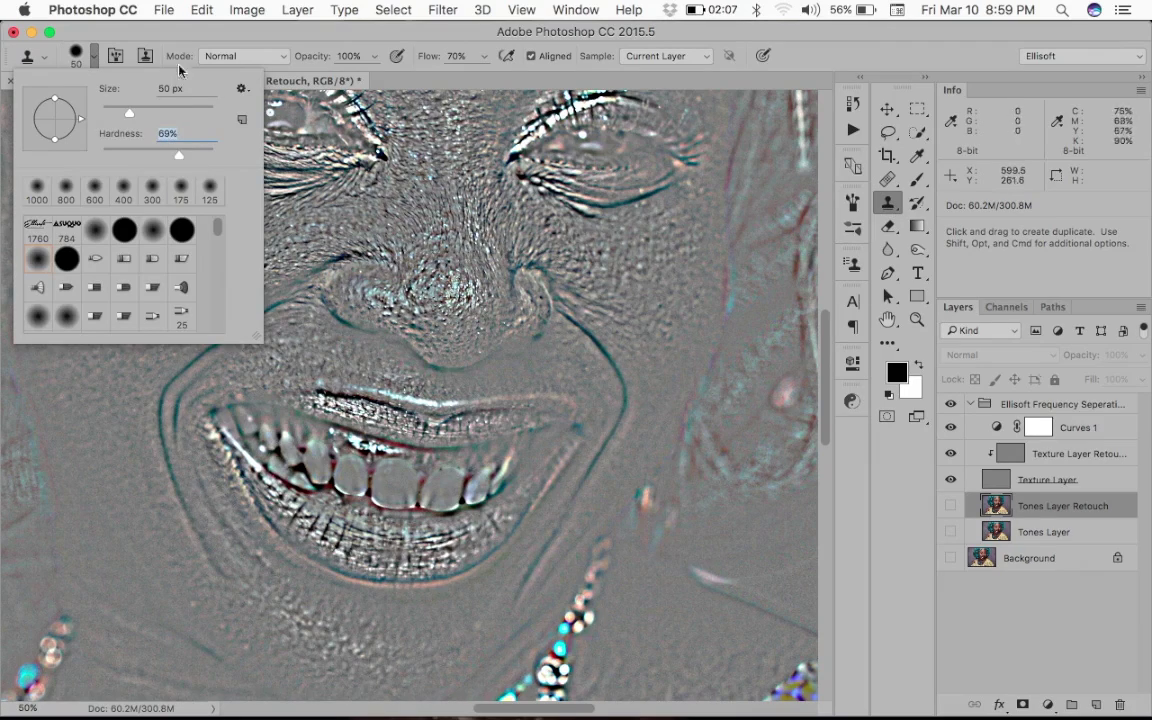
{"action": "left_click", "coordinate": [172, 32]}
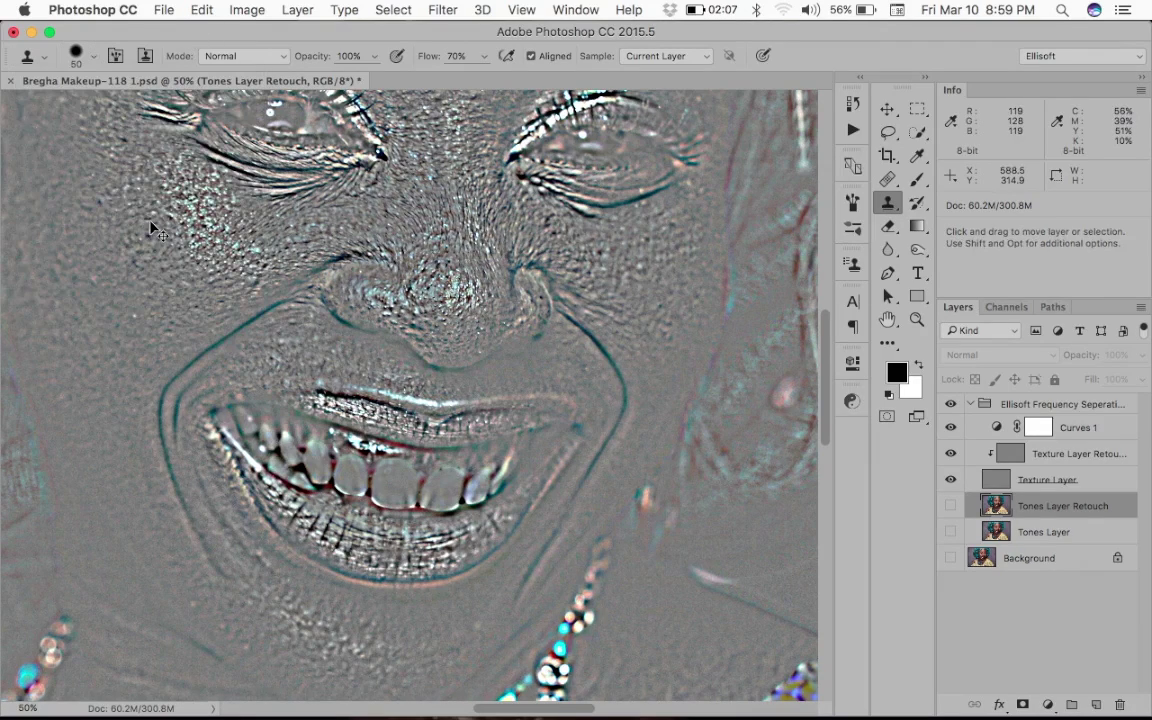
Make the Texture Layer Retouch the active layer and reduce the Clone Stamp brush to 25 px.
{"action": "key", "text": "super+equal"}
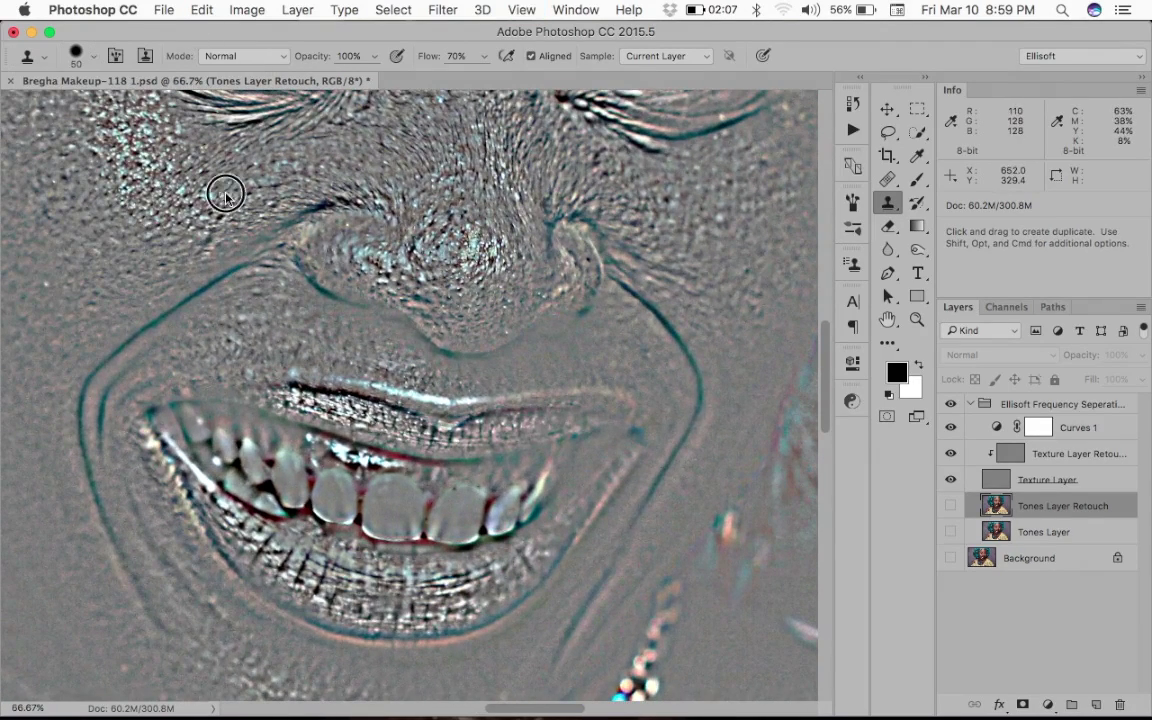
{"action": "left_click", "coordinate": [200, 180]}
{"action": "left_click", "coordinate": [727, 273]}
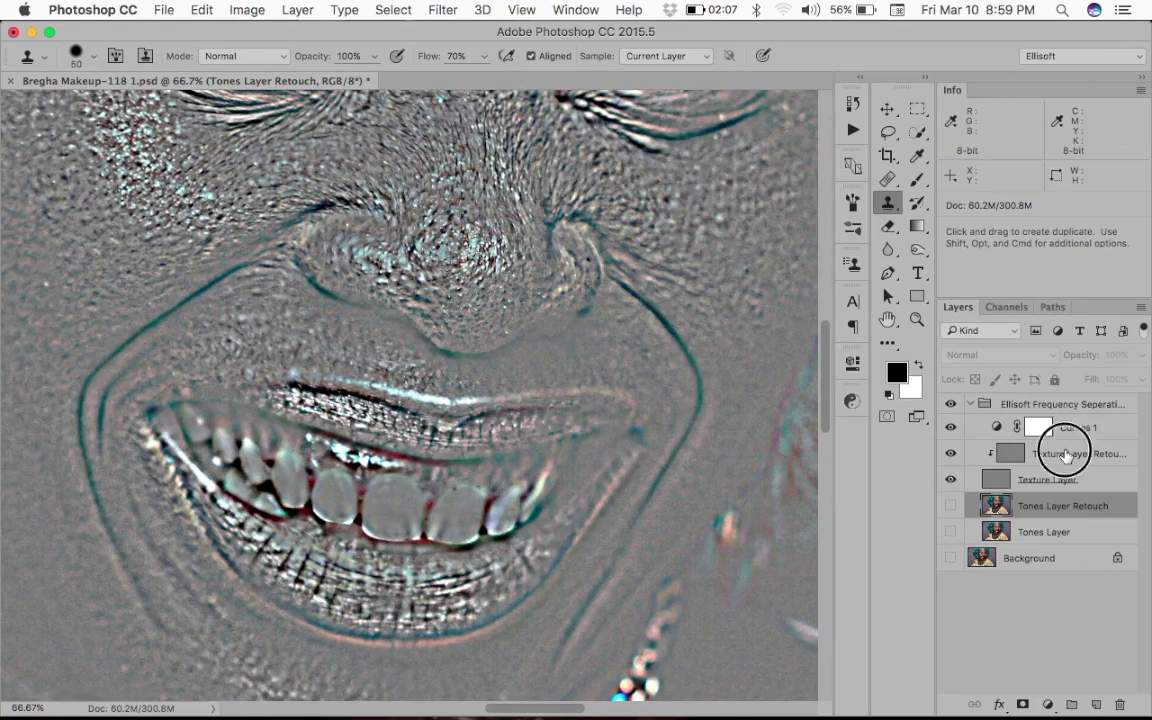
{"action": "left_click", "coordinate": [1067, 453]}
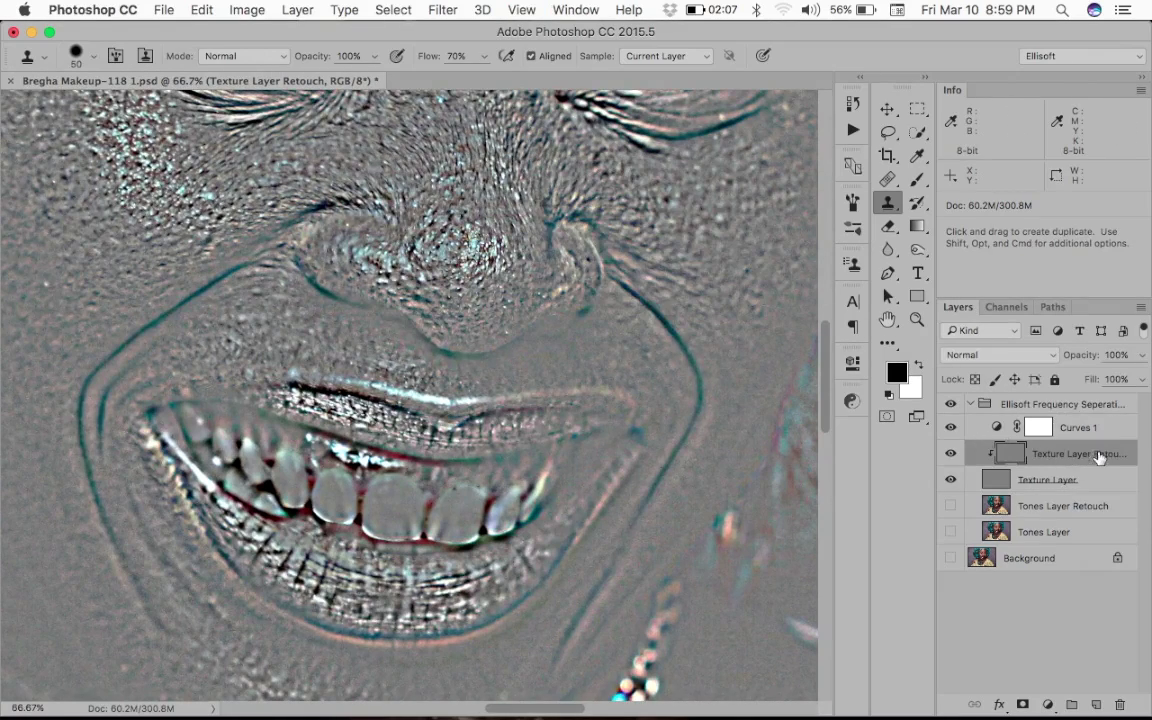
{"action": "scroll", "coordinate": [188, 210], "scroll_direction": "left", "scroll_amount": 5}
{"action": "scroll", "coordinate": [188, 210], "scroll_direction": "up", "scroll_amount": 3}
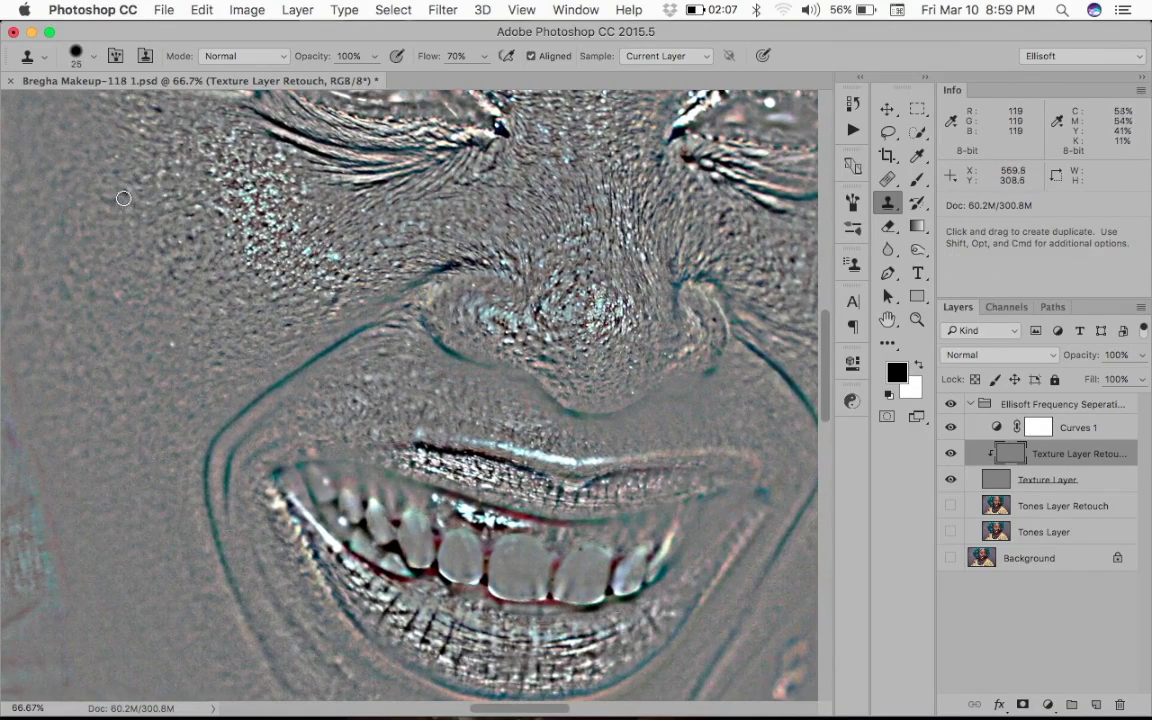
Clone clean skin texture over the blemishes on the outer cheek near the earring.
{"action": "left_click", "coordinate": [144, 225], "text": "alt"}
{"action": "left_click", "coordinate": [195, 243]}
{"action": "left_click", "coordinate": [184, 203], "text": "alt"}
{"action": "left_click_drag", "start_coordinate": [165, 262], "coordinate": [173, 273]}
{"action": "left_click", "coordinate": [157, 247], "text": "alt"}
{"action": "left_click", "coordinate": [167, 169]}
{"action": "left_click", "coordinate": [150, 188], "text": "alt"}
Clone smooth texture over the spots between the inner eye corner and the nose on the earring side with a 15 px brush.
{"action": "key", "text": "bracketleft"}
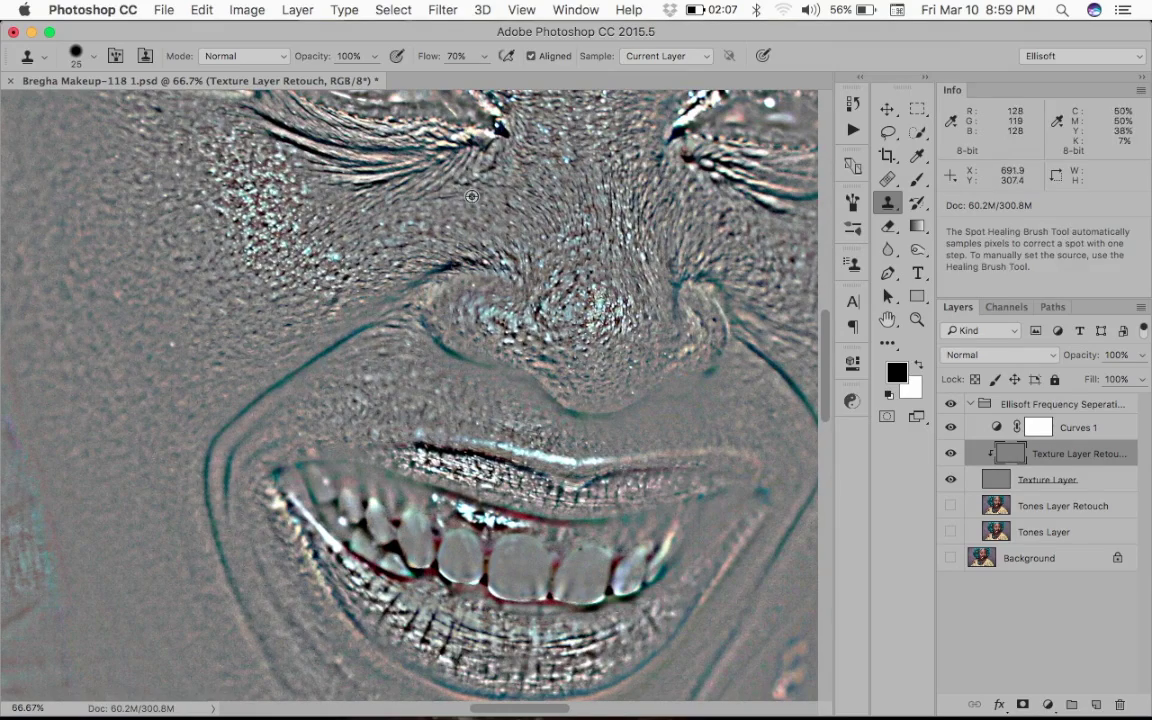
{"action": "left_click", "coordinate": [480, 199], "text": "alt"}
{"action": "left_click", "coordinate": [463, 186]}
{"action": "left_click", "coordinate": [482, 200], "text": "alt"}
{"action": "left_click", "coordinate": [497, 162], "text": "alt"}
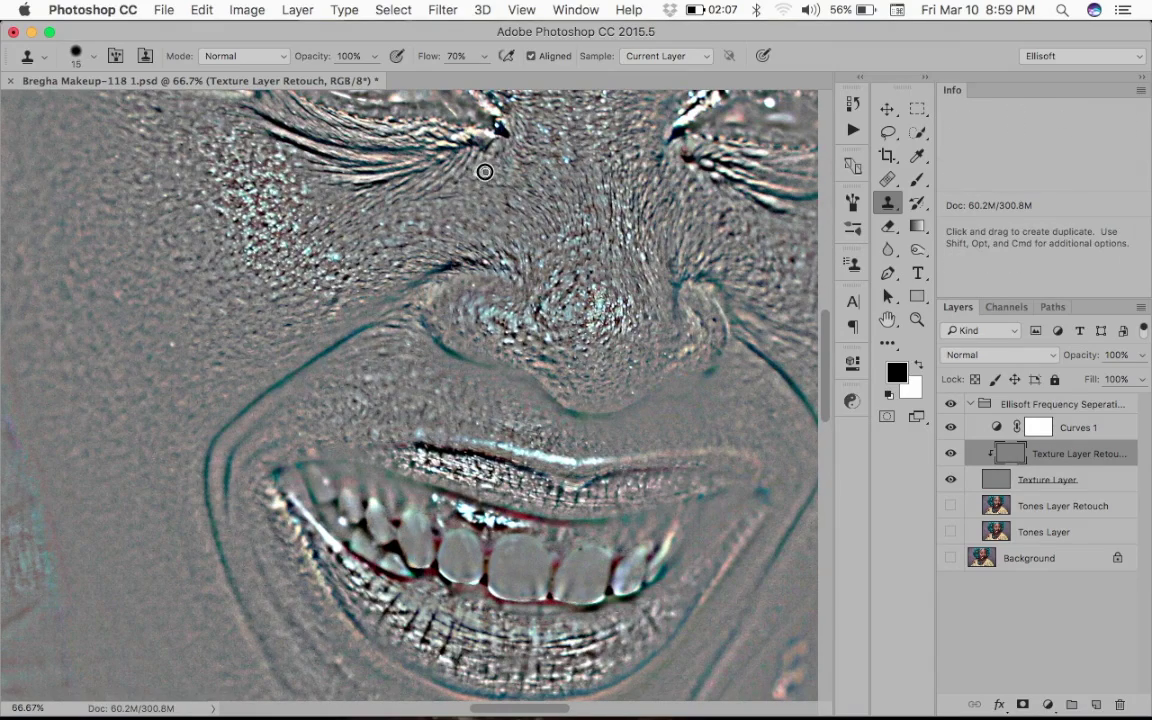
{"action": "left_click", "coordinate": [439, 208]}
{"action": "left_click", "coordinate": [452, 193], "text": "alt"}
{"action": "left_click", "coordinate": [442, 202]}
{"action": "left_click", "coordinate": [420, 196], "text": "alt"}
{"action": "left_click", "coordinate": [352, 206], "text": "alt"}
{"action": "left_click", "coordinate": [396, 206], "text": "alt"}
Clone clean texture below the eye and on the upper cheek away from the earring with a 25 px brush.
{"action": "left_click_drag", "start_coordinate": [463, 211], "coordinate": [154, 200]}
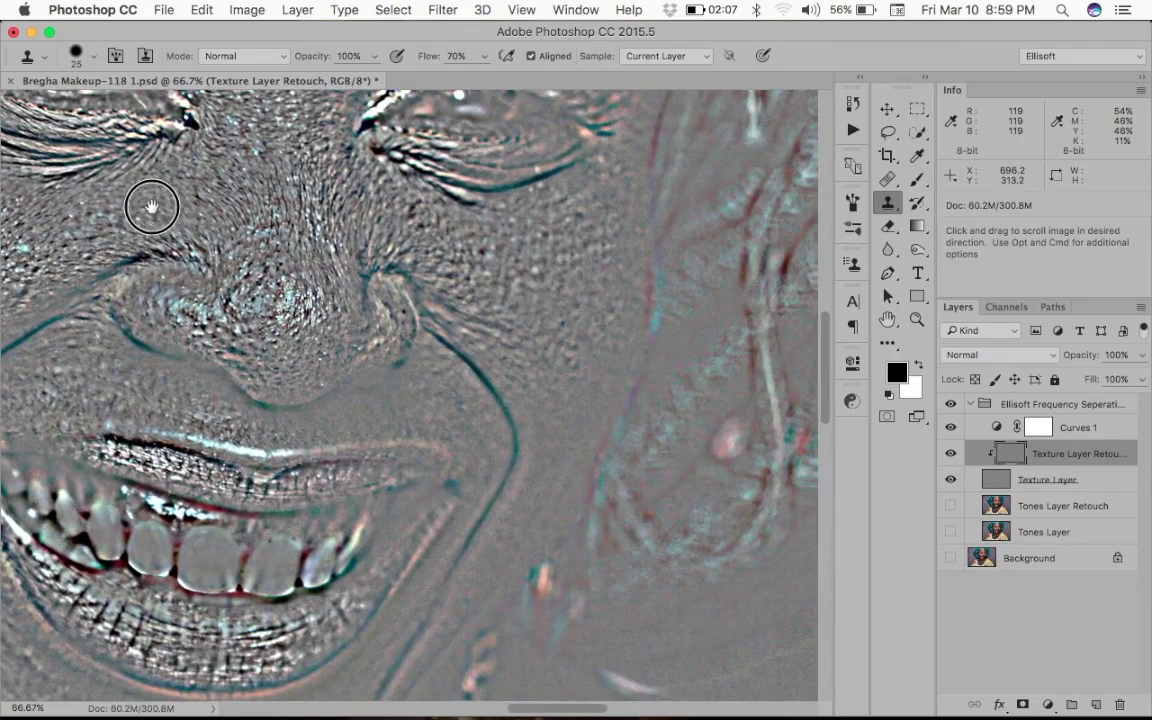
{"action": "left_click", "coordinate": [422, 214], "text": "alt"}
{"action": "left_click", "coordinate": [432, 221]}
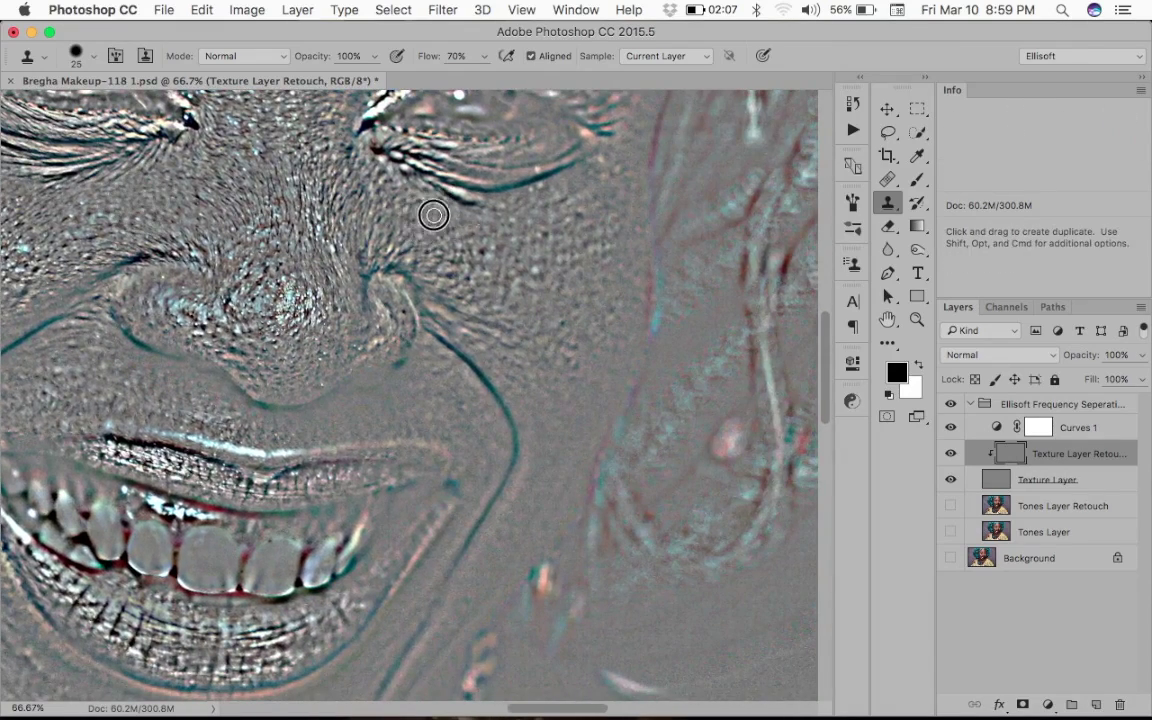
{"action": "left_click", "coordinate": [442, 218], "text": "alt"}
{"action": "left_click", "coordinate": [441, 204]}
{"action": "left_click_drag", "start_coordinate": [448, 196], "coordinate": [485, 205]}
{"action": "left_click", "coordinate": [497, 243], "text": "alt"}
{"action": "left_click_drag", "start_coordinate": [478, 248], "coordinate": [488, 255]}
{"action": "left_click", "coordinate": [512, 232], "text": "alt"}
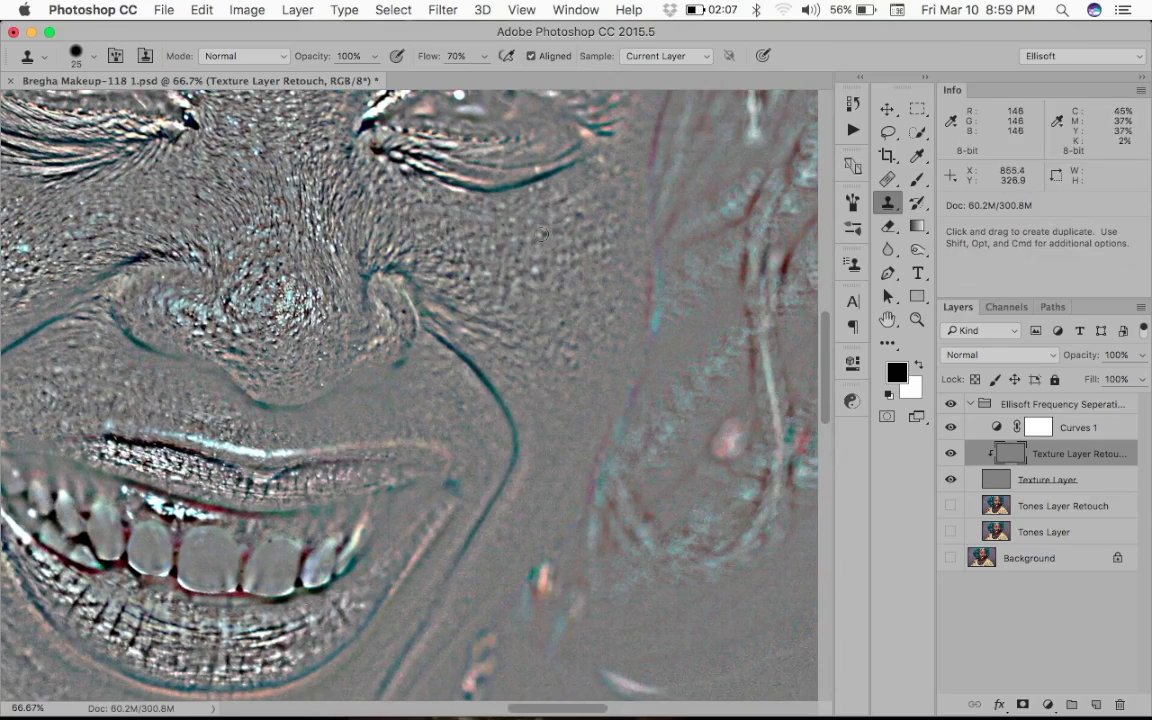
Clone even texture over the cheek outside the smile line and the skin between the nostril and smile line, away from the earring.
{"action": "left_click", "coordinate": [499, 262], "text": "alt"}
{"action": "left_click_drag", "start_coordinate": [470, 310], "coordinate": [540, 340]}
{"action": "left_click", "coordinate": [485, 273], "text": "alt"}
{"action": "left_click", "coordinate": [502, 312], "text": "alt"}
{"action": "left_click", "coordinate": [471, 324]}
{"action": "left_click", "coordinate": [508, 339]}
{"action": "left_click", "coordinate": [401, 414], "text": "alt"}
{"action": "left_click_drag", "start_coordinate": [447, 410], "coordinate": [460, 400]}
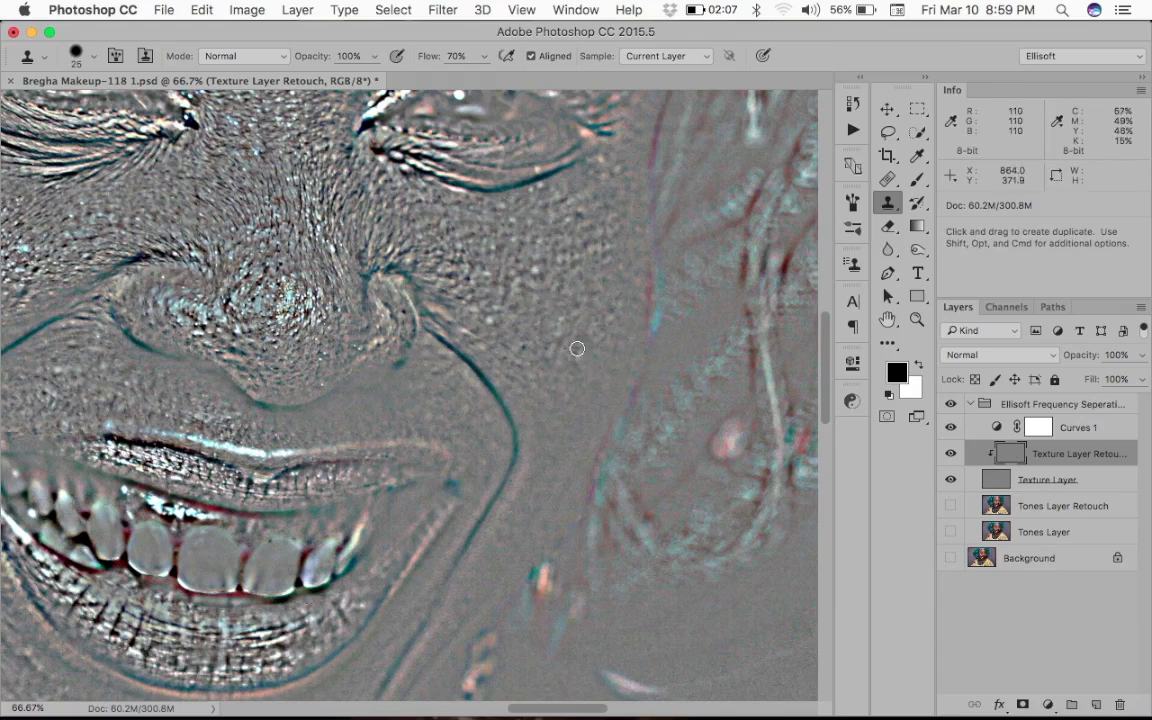
Examine the skin texture around the mouth, chin, earring-side cheek, eyes and forehead for remaining blemishes.
{"action": "key", "text": "space"}
{"action": "mouse_move", "coordinate": [565, 366]}
{"action": "left_mouse_down"}
{"action": "mouse_move", "coordinate": [661, 219]}
{"action": "mouse_move", "coordinate": [681, 136]}
{"action": "mouse_move", "coordinate": [722, 124]}
{"action": "left_mouse_up"}
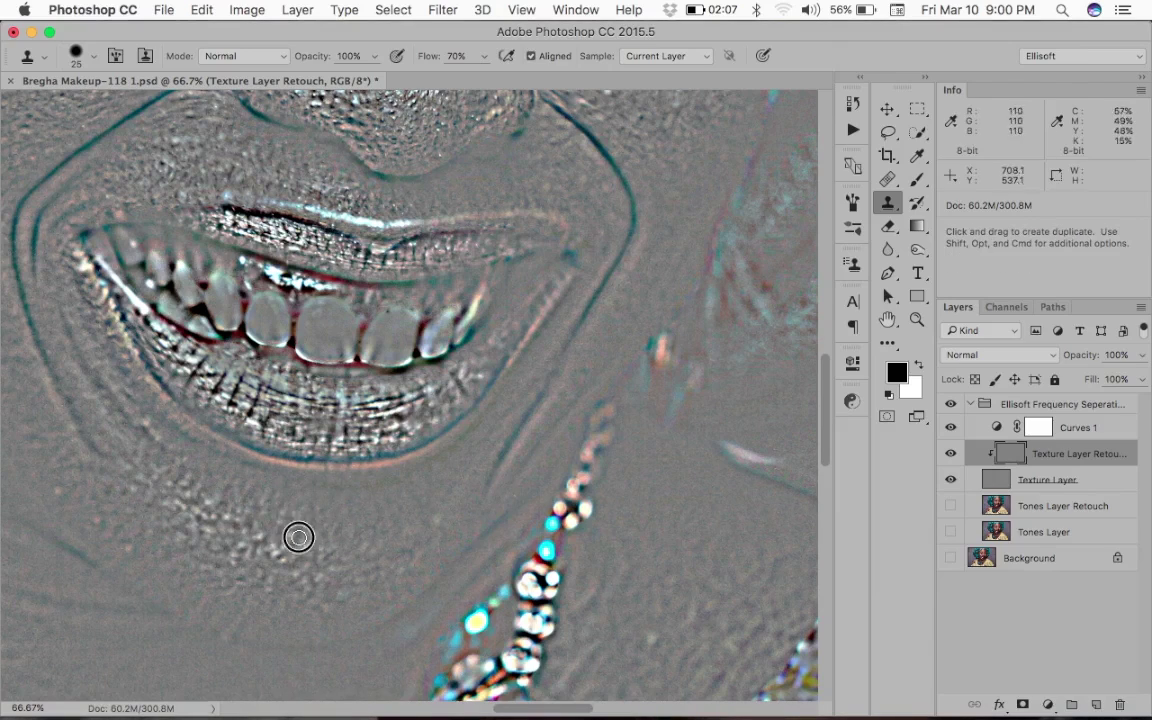
{"action": "mouse_move", "coordinate": [398, 570]}
{"action": "left_mouse_down"}
{"action": "mouse_move", "coordinate": [399, 553]}
{"action": "mouse_move", "coordinate": [841, 707]}
{"action": "mouse_move", "coordinate": [649, 713]}
{"action": "left_mouse_up"}
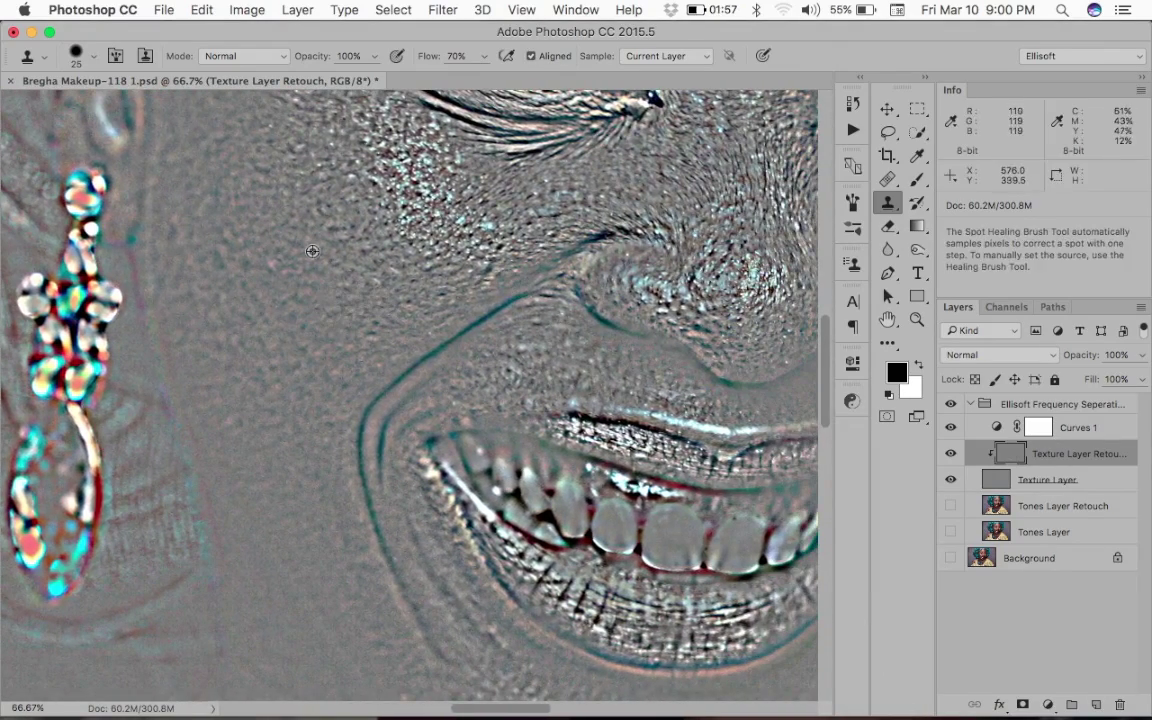
{"action": "left_click_drag", "start_coordinate": [320, 304], "coordinate": [340, 680]}
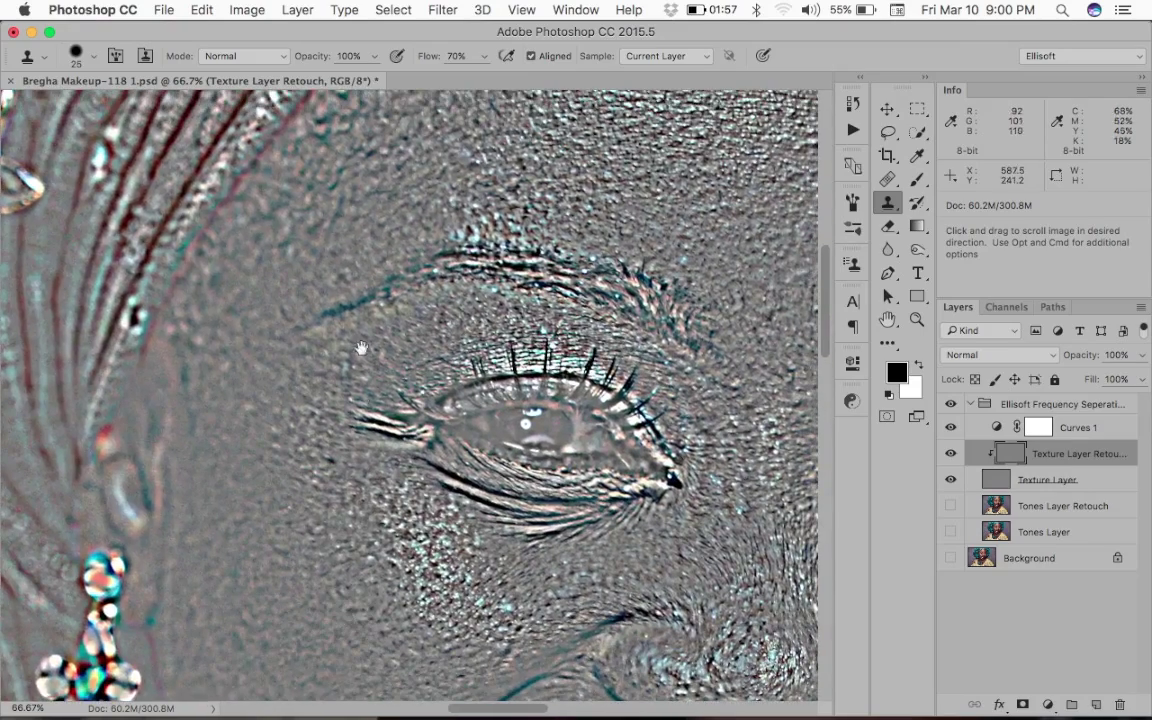
{"action": "left_click_drag", "start_coordinate": [448, 303], "coordinate": [331, 322]}
{"action": "scroll", "coordinate": [330, 321], "scroll_direction": "up", "scroll_amount": 5}
{"action": "scroll", "coordinate": [330, 321], "scroll_direction": "right", "scroll_amount": 5}
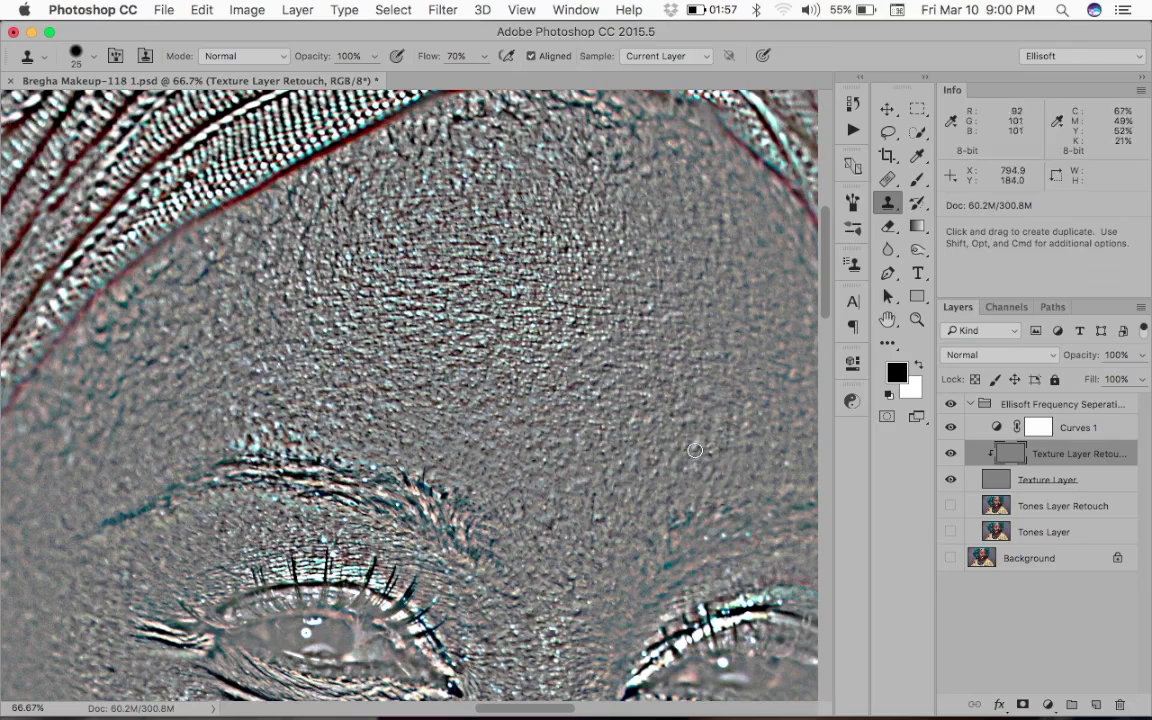
{"action": "scroll", "coordinate": [586, 478], "scroll_direction": "down", "scroll_amount": 5}
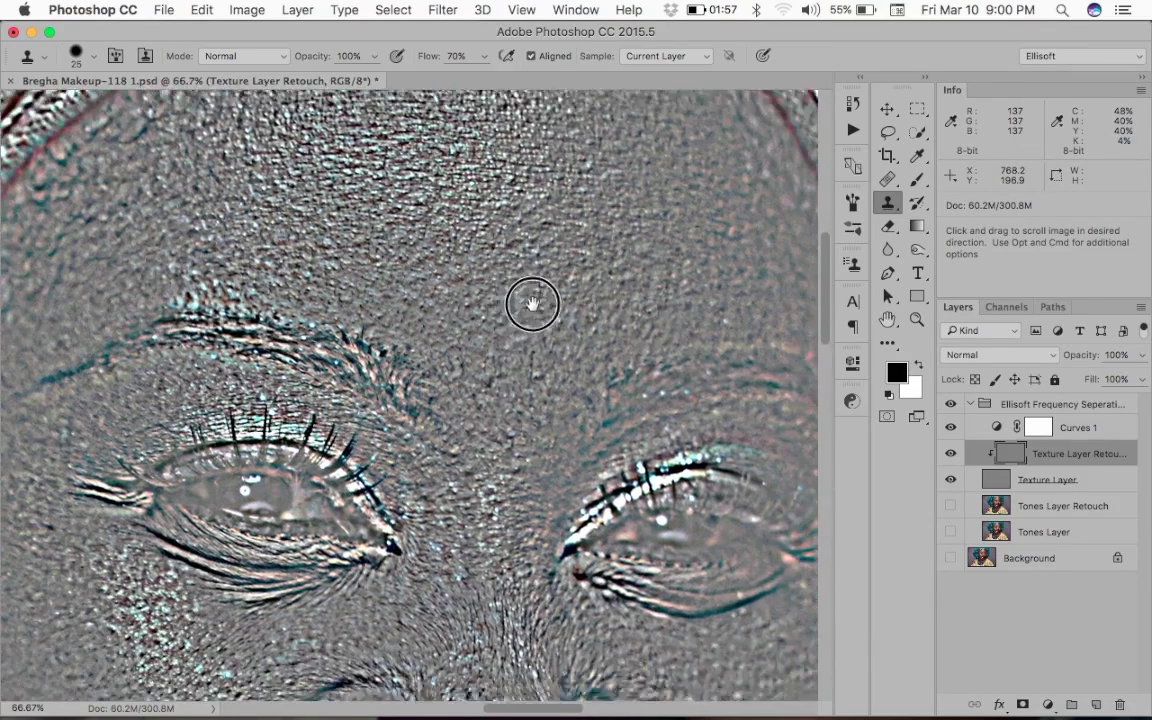
Clone clean skin texture over the uneven spots between the eyebrows with a 25 px brush.
{"action": "left_click", "coordinate": [506, 314], "text": "alt"}
{"action": "mouse_move", "coordinate": [499, 340]}
{"action": "left_mouse_down"}
{"action": "mouse_move", "coordinate": [486, 337]}
{"action": "mouse_move", "coordinate": [484, 354]}
{"action": "left_mouse_up"}
{"action": "left_click", "coordinate": [553, 311], "text": "alt"}
{"action": "mouse_move", "coordinate": [536, 320]}
{"action": "left_mouse_down"}
{"action": "mouse_move", "coordinate": [585, 367]}
{"action": "mouse_move", "coordinate": [590, 354]}
{"action": "mouse_move", "coordinate": [565, 386]}
{"action": "left_mouse_up"}
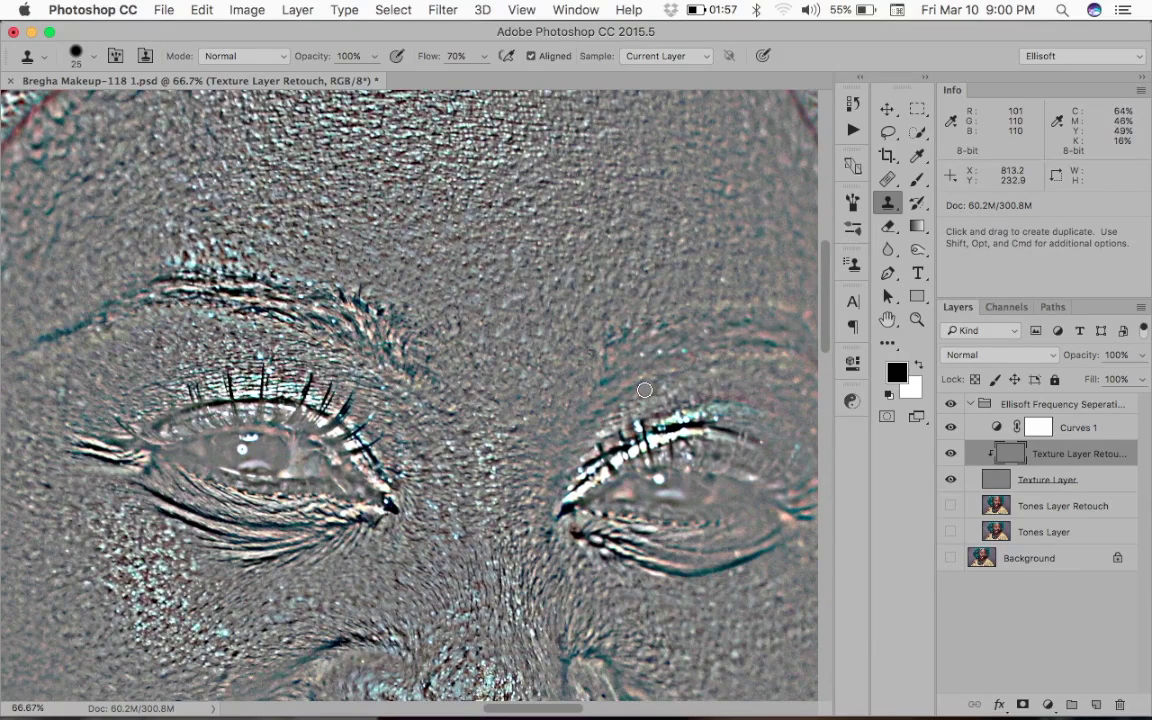
Hide the Curves 1 adjustment and show the Tones Layer Retouch, Tones Layer and Background, with the whole portrait in view.
{"action": "left_click", "coordinate": [951, 427]}
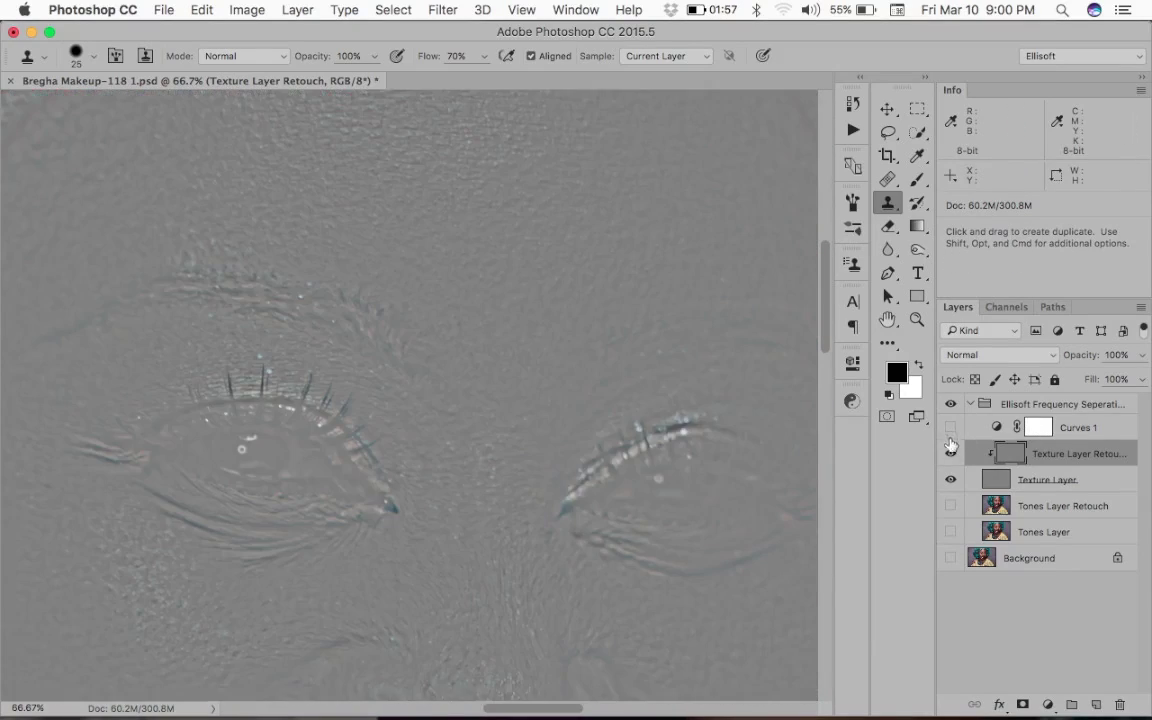
{"action": "left_click_drag", "start_coordinate": [948, 509], "coordinate": [951, 568]}
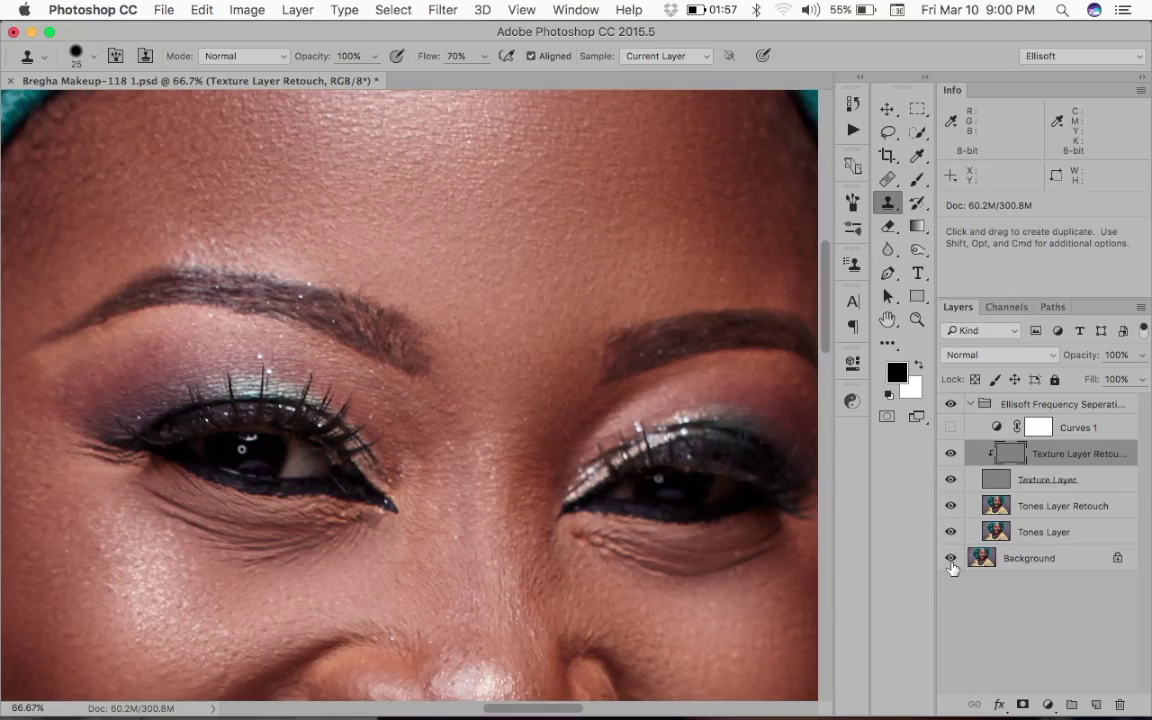
{"action": "key", "text": "super+0"}
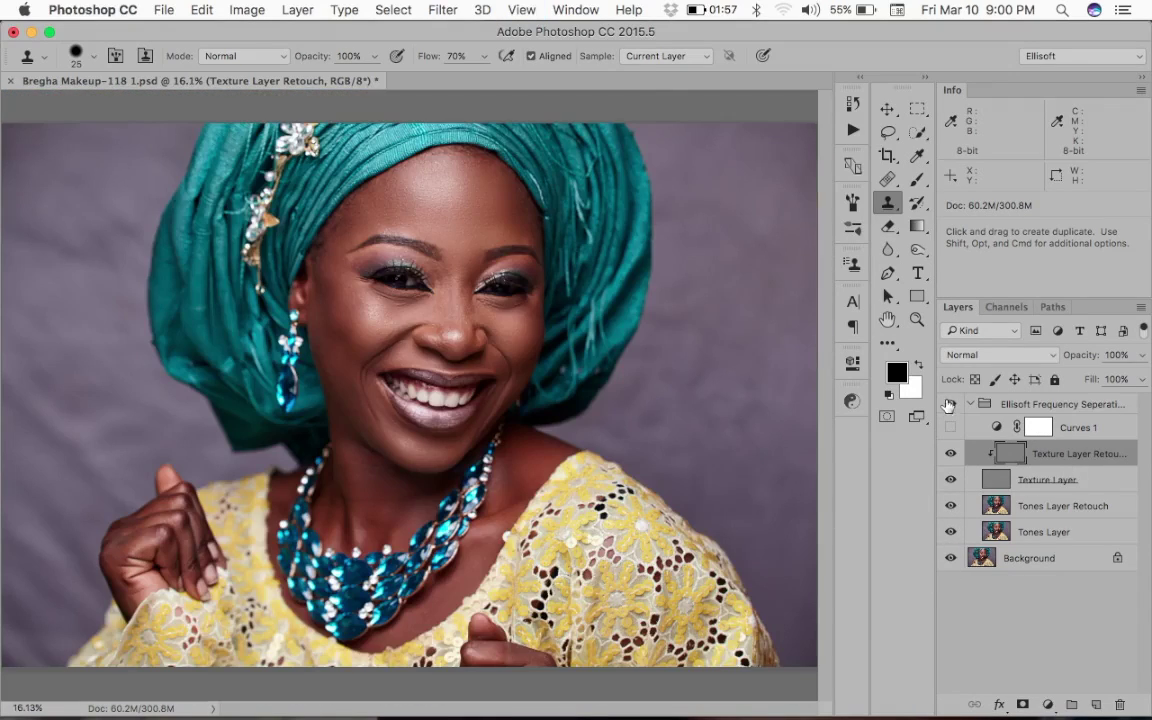
Compare the portrait before and after retouching by toggling the visibility of the frequency separation group.
{"action": "left_click", "coordinate": [952, 405]}
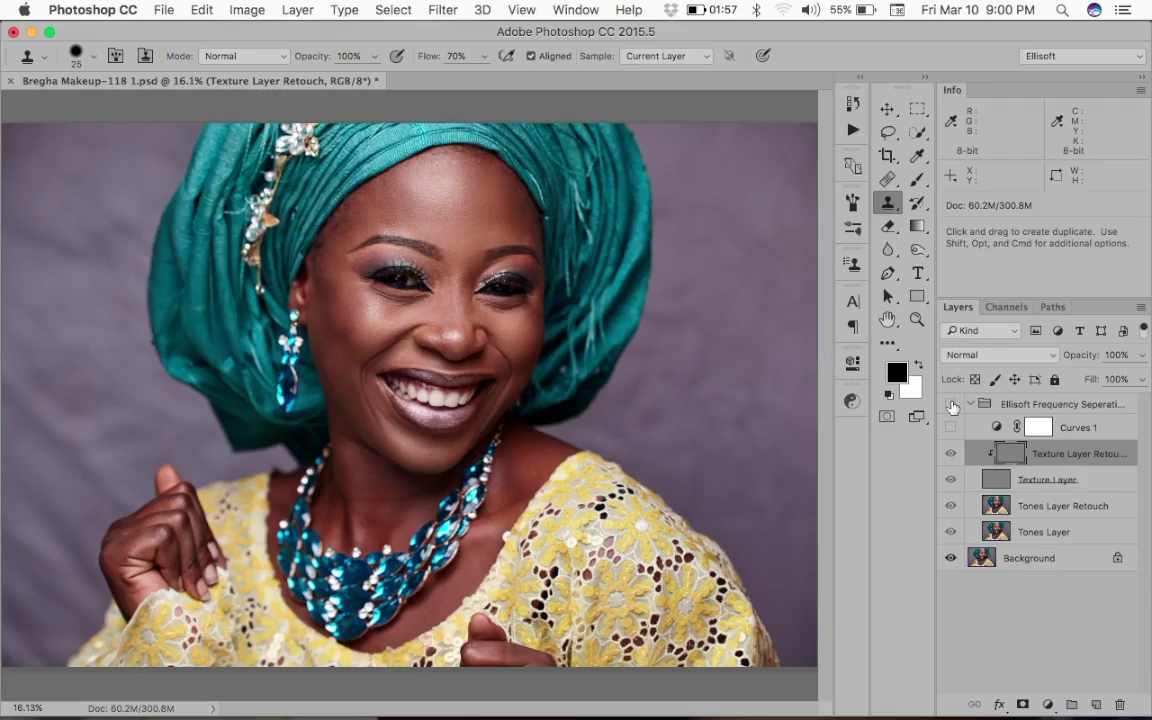
{"action": "left_click", "coordinate": [951, 405]}
{"action": "left_click", "coordinate": [952, 405]}
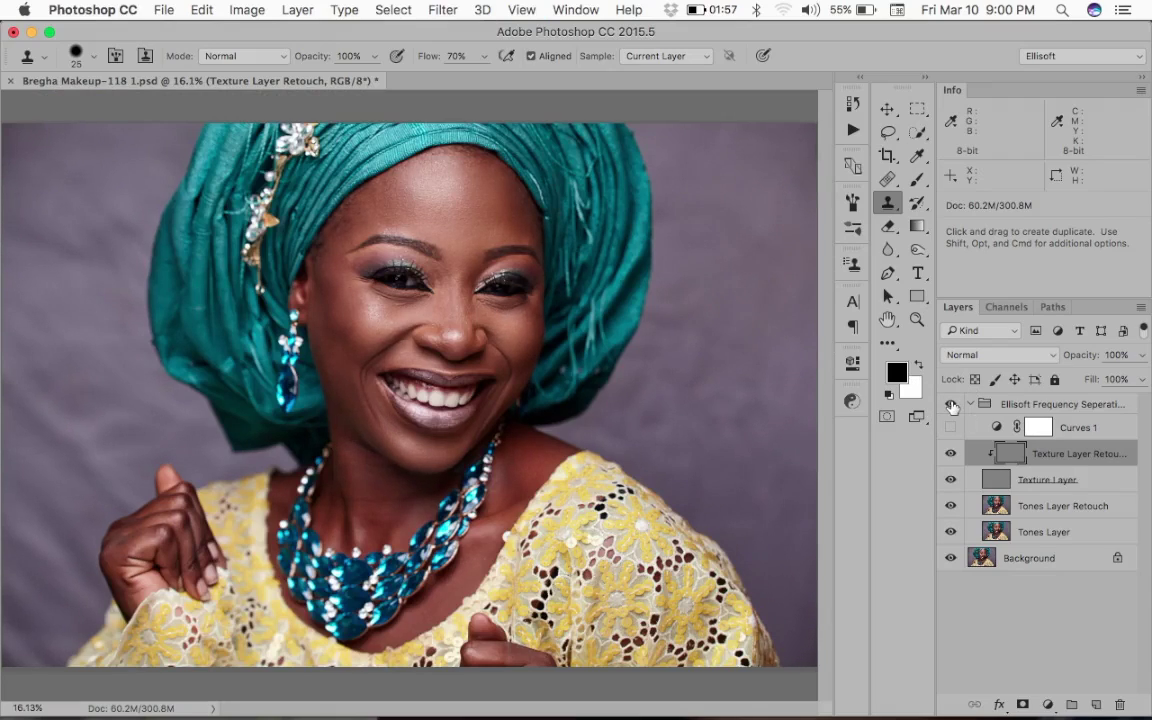